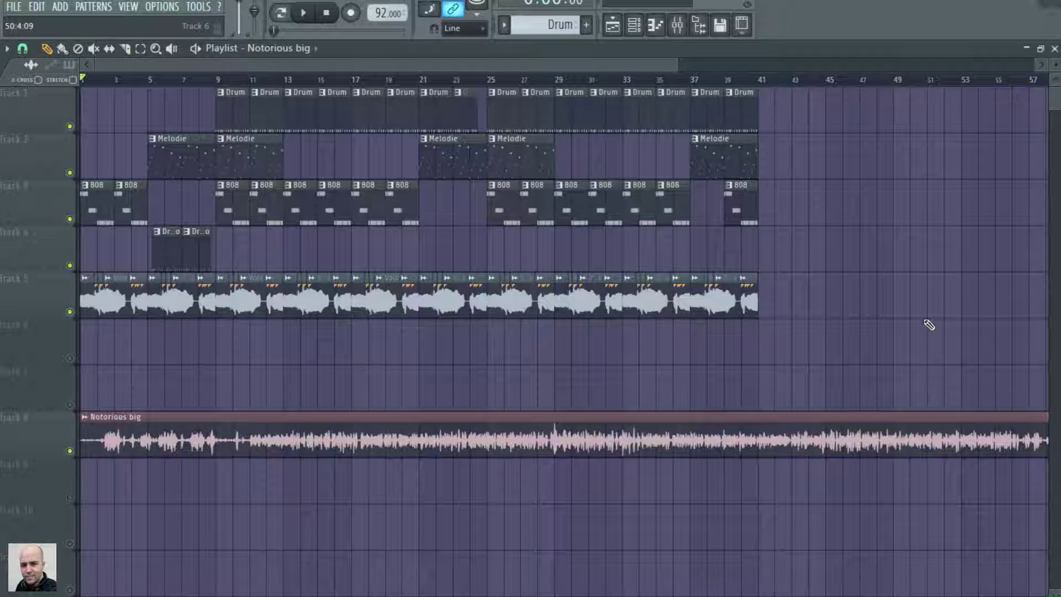
Step: Close the playlist and the channel rack, and open the mixer
left_click(1055, 49)
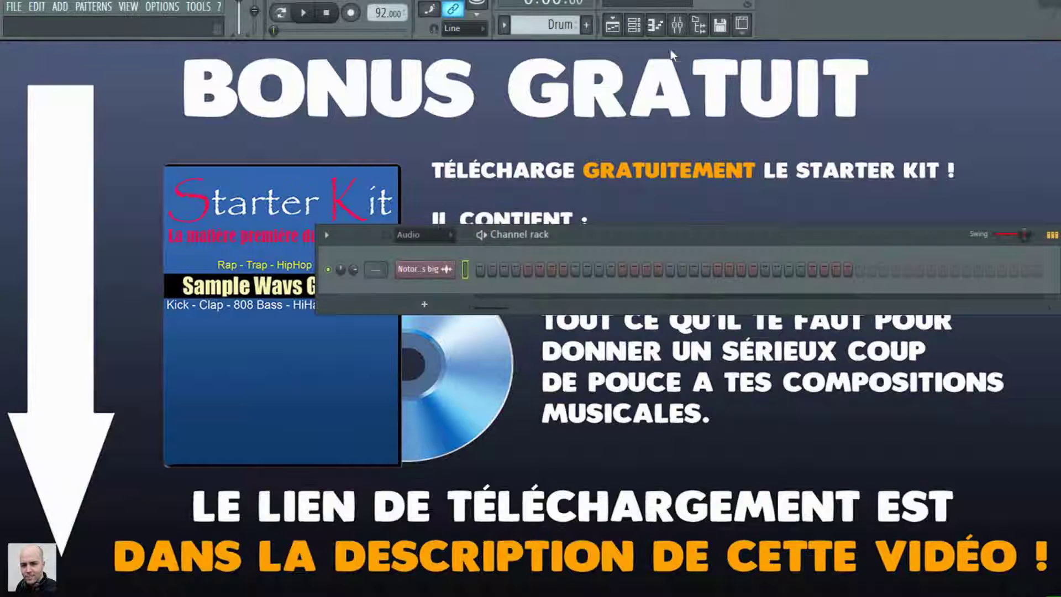
left_click(634, 24)
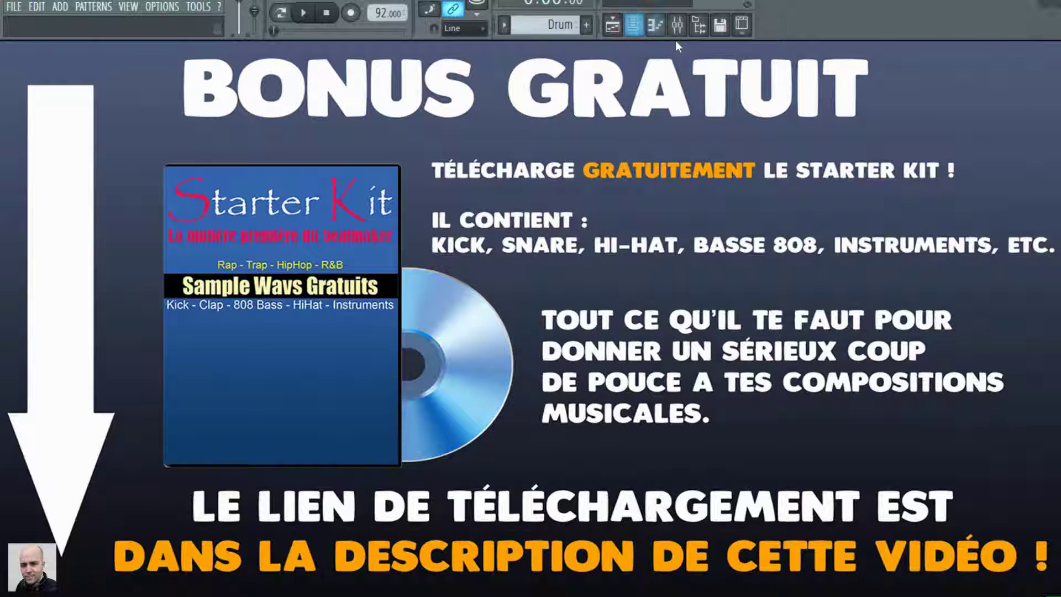
left_click(677, 24)
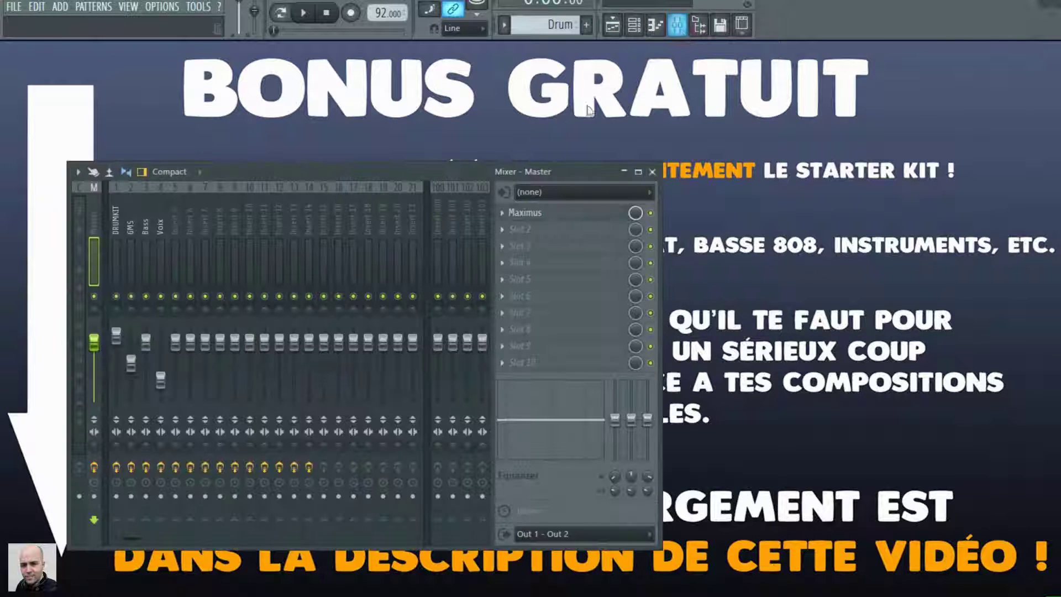
Step: Load Fruity Scratcher in the second effect slot of mixer Insert 6, move its window clear of the mixer and close it
left_click(519, 228)
mouse_move(552, 246)
left_click(877, 60)
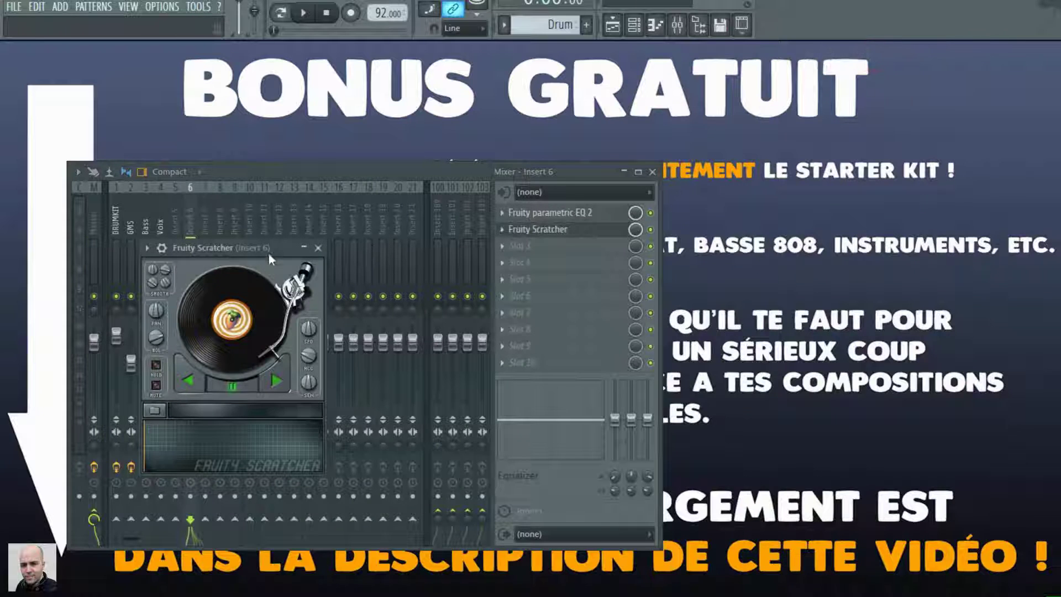
left_click_drag(231, 230, 773, 215)
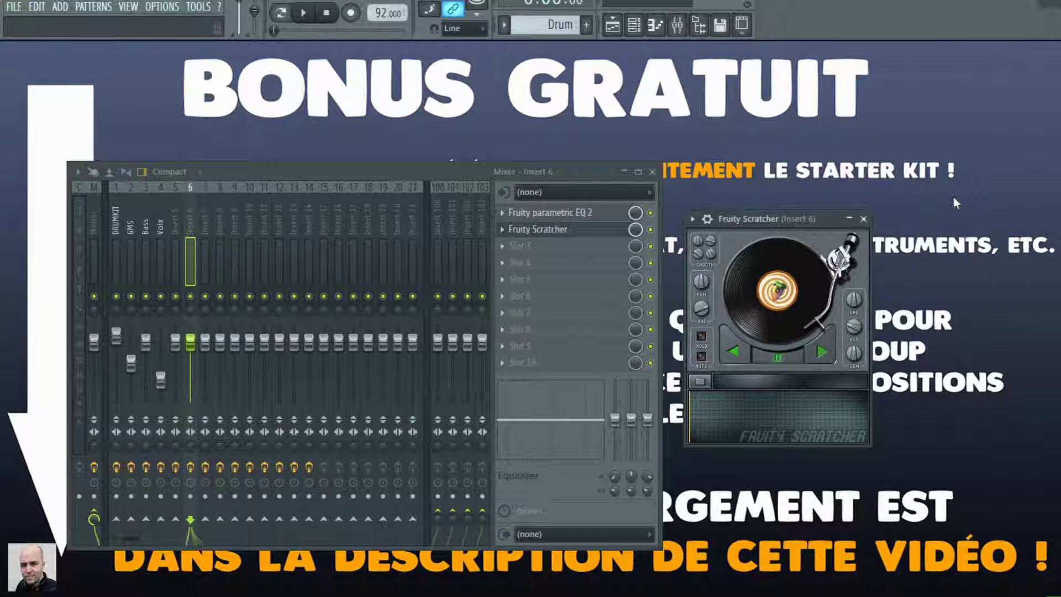
left_click(864, 219)
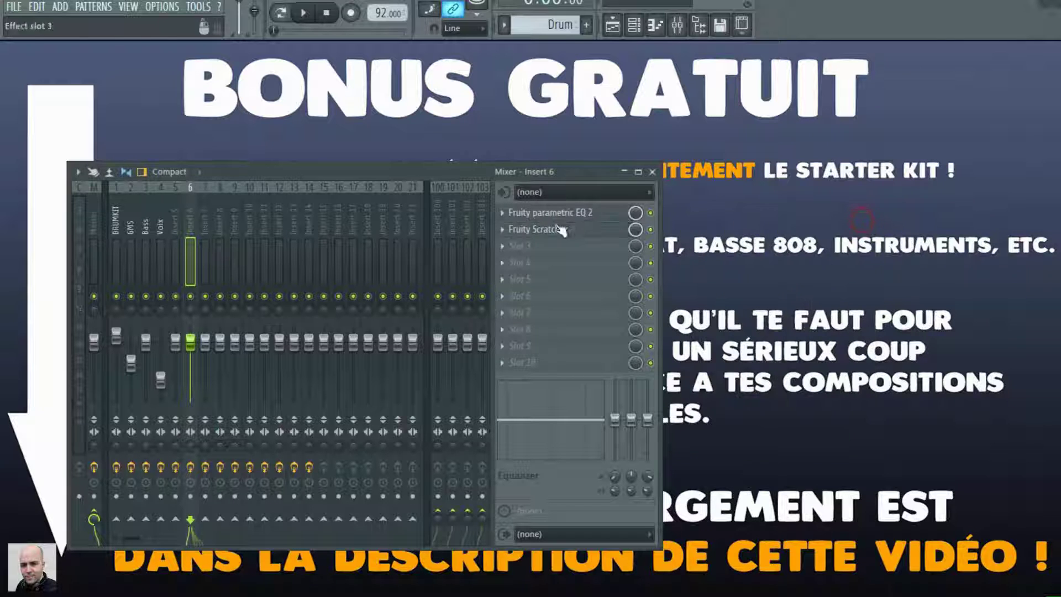
Step: Clear Fruity Scratcher from the second effect slot of Insert 6 and return to the playlist
left_click(503, 230)
mouse_move(517, 246)
left_click(746, 32)
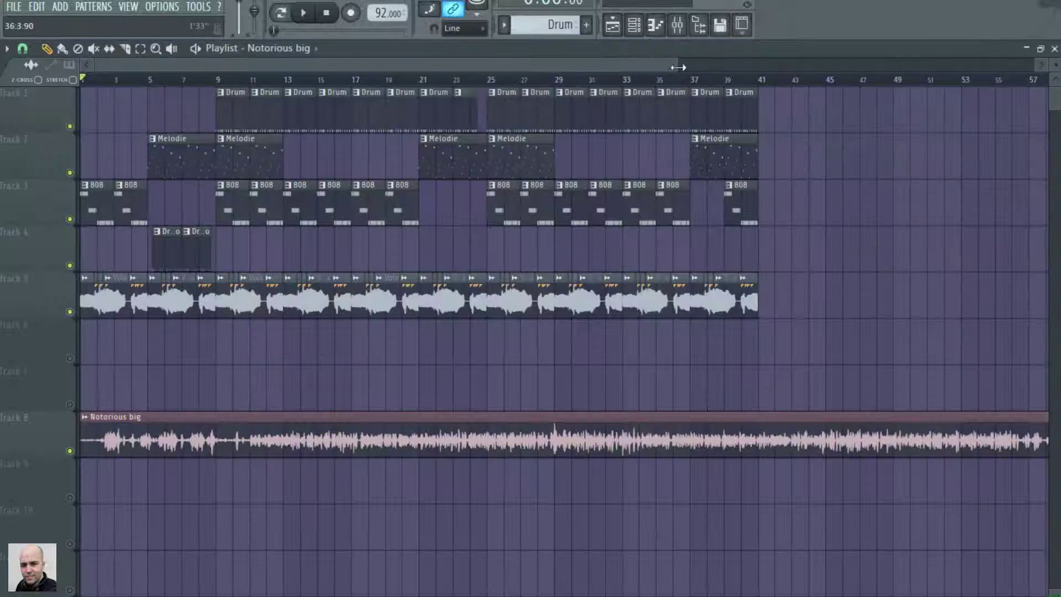
Step: Solo the Notorious big vocal track so that all other playlist tracks are muted
left_click_drag(678, 67, 912, 67)
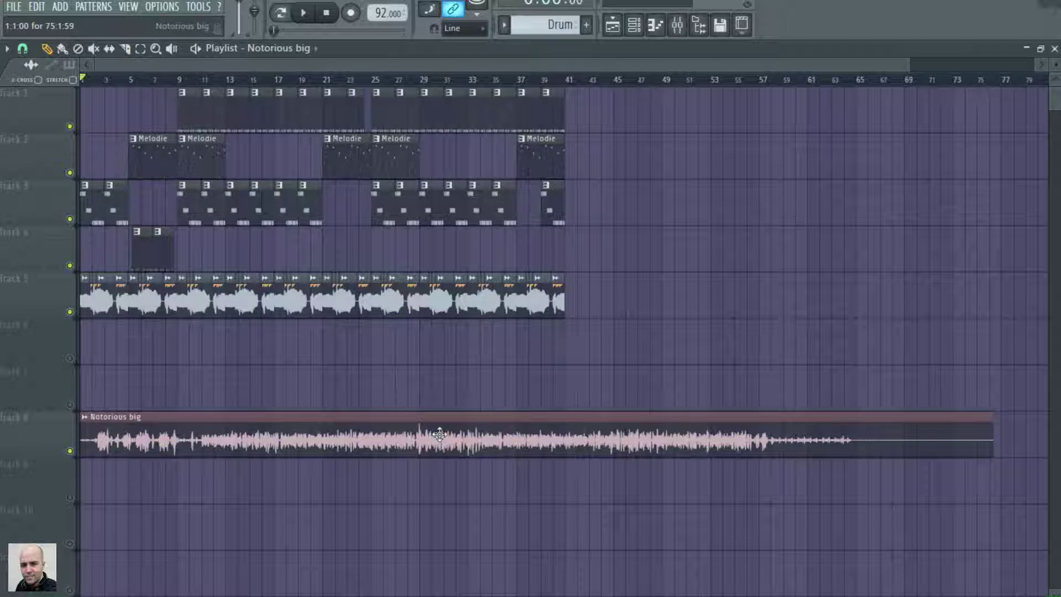
left_click_drag(912, 64, 884, 66)
left_click_drag(1056, 65, 1056, 58)
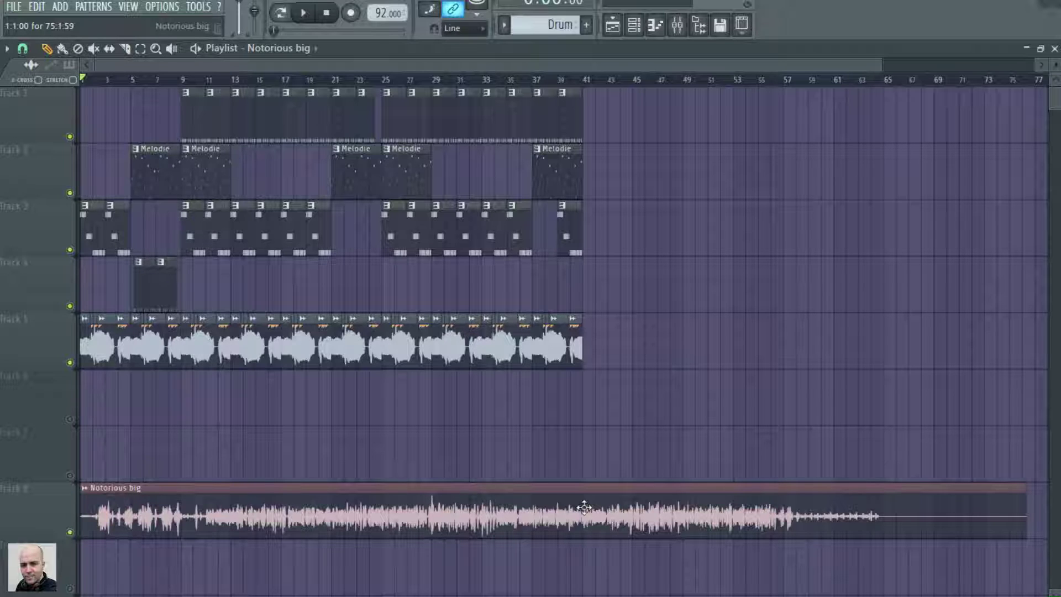
left_click_drag(509, 498, 228, 498)
left_click_drag(873, 63, 697, 63)
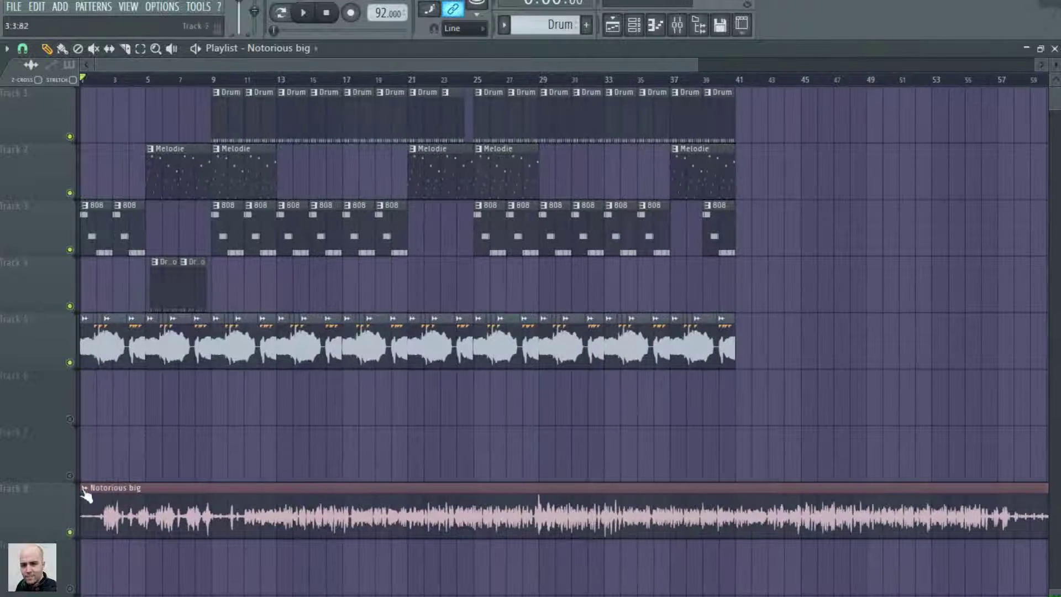
right_click(69, 532)
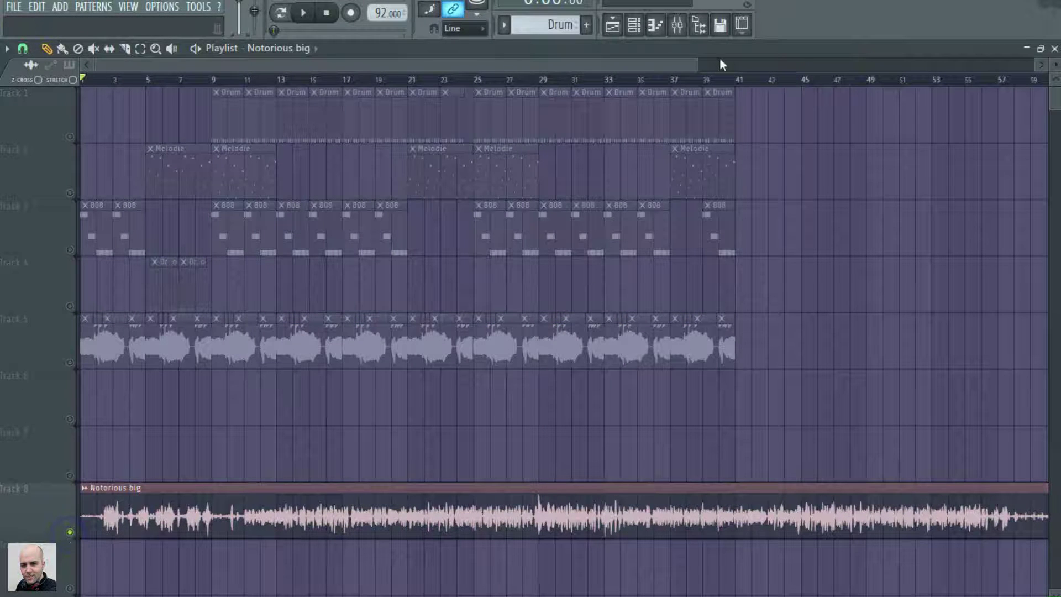
Step: Switch to the Slice tool and set the playlist's grid snapping to (none)
left_click_drag(698, 67, 387, 63)
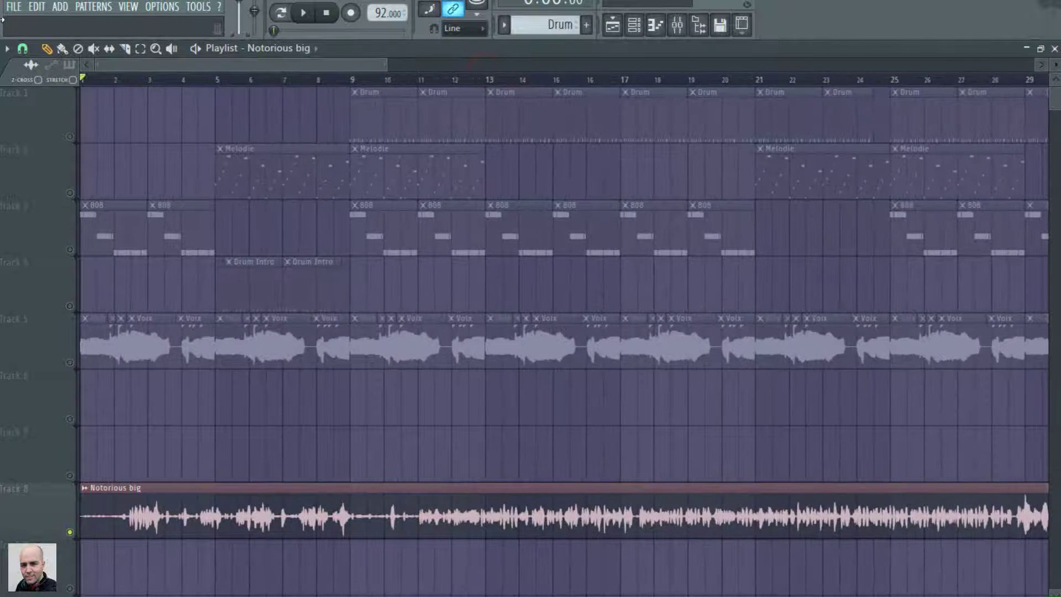
left_click(127, 50)
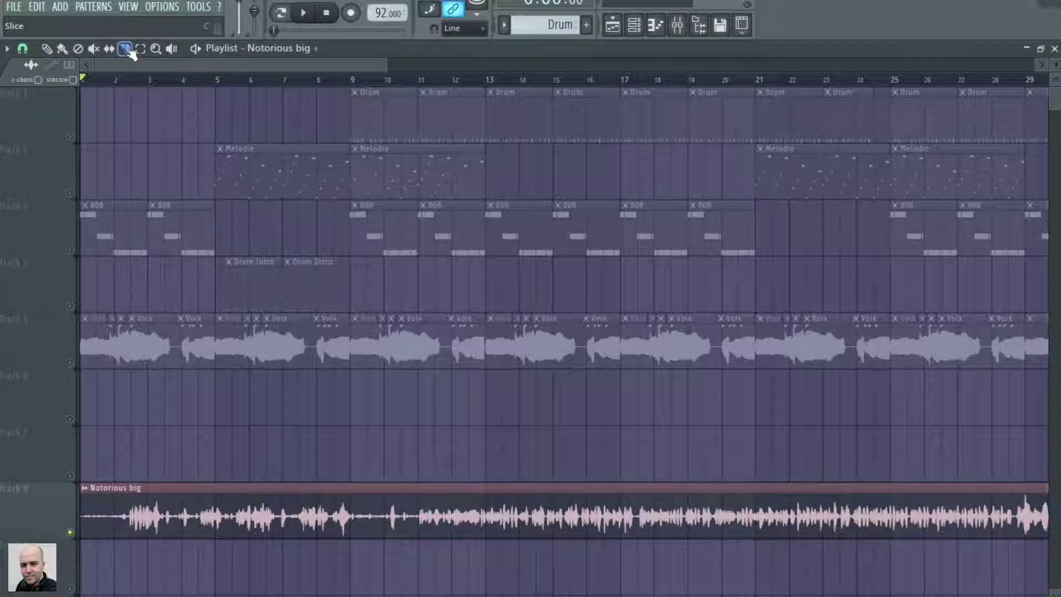
left_click(22, 48)
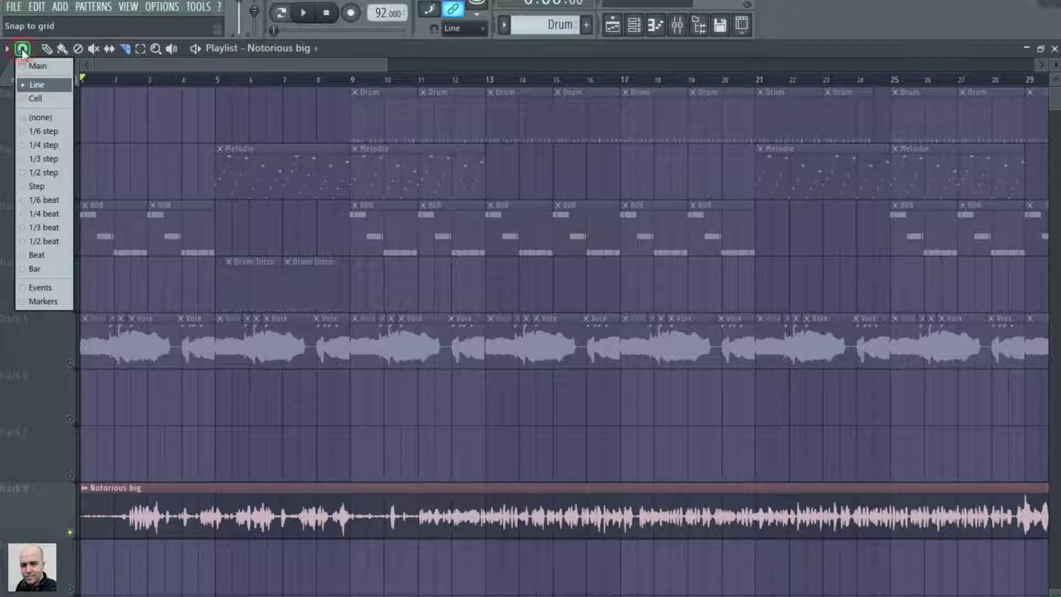
left_click(28, 118)
Step: Play the enlarged Notorious big vocal and seek to the end of bar 12 to find where to cut
scroll(500, 334, "up", 5)
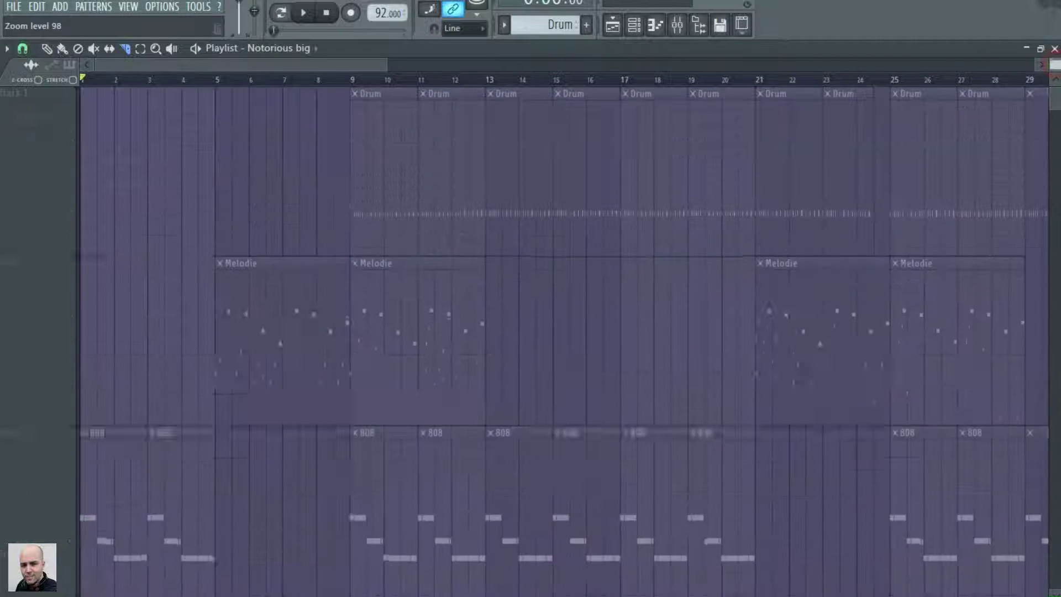
scroll(499, 333, "down", 5)
scroll(632, 343, "down", 1)
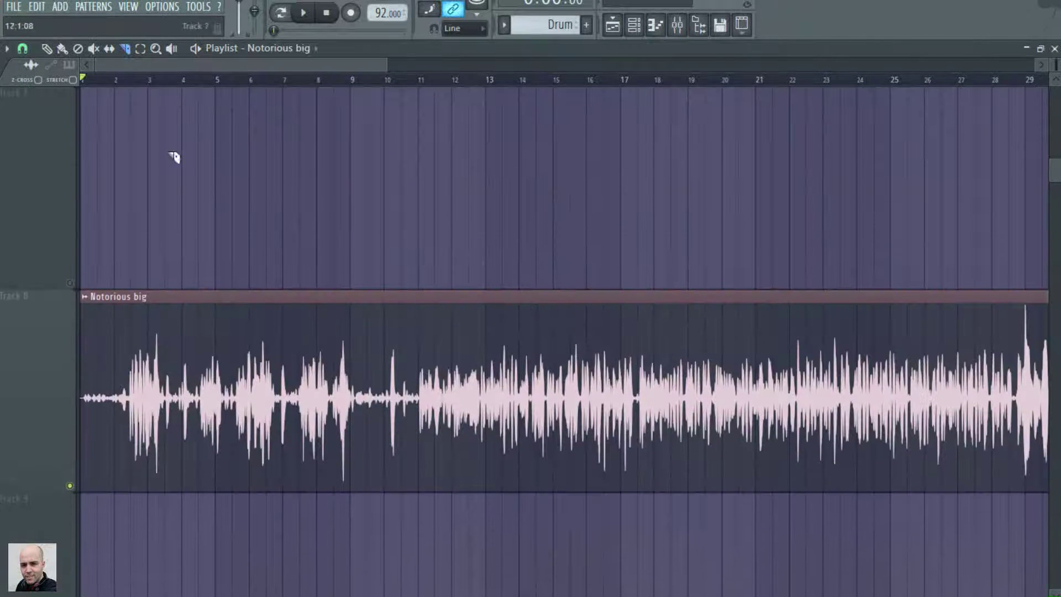
left_click_drag(389, 65, 186, 67)
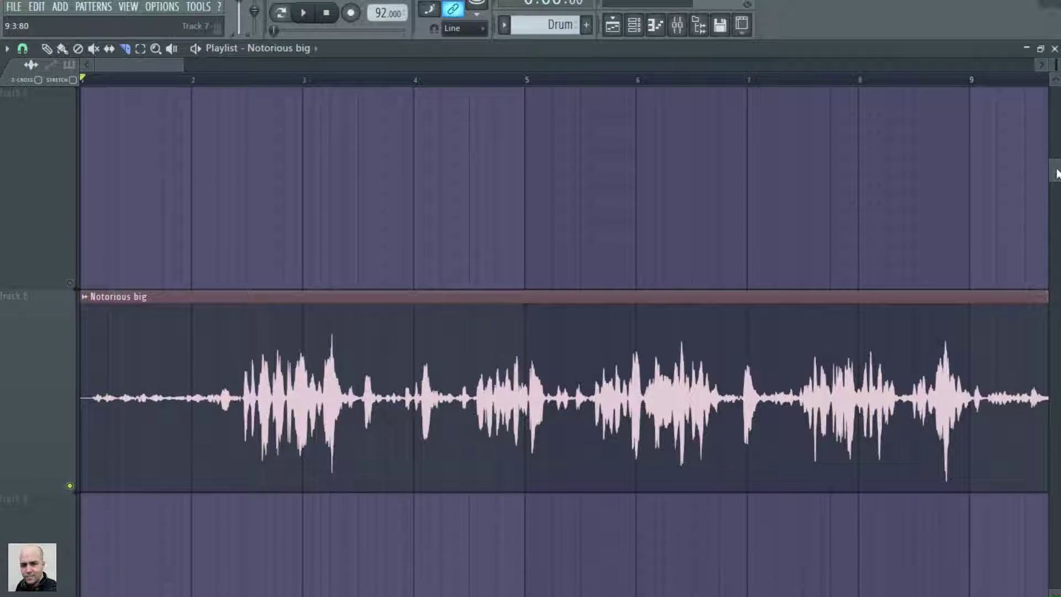
scroll(1057, 173, "down", 1)
key("space")
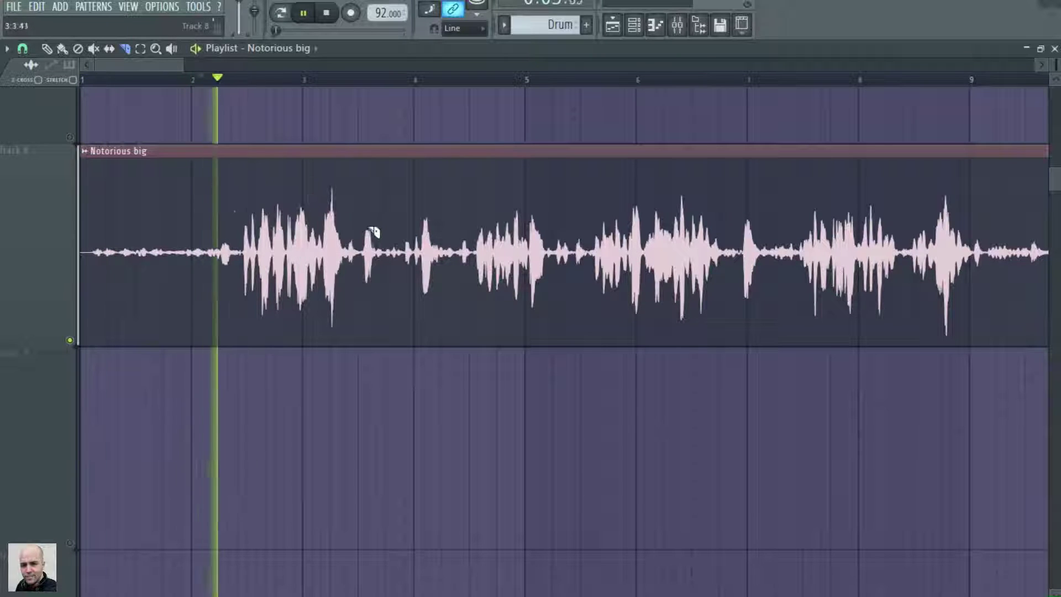
scroll(507, 152, "down", 2)
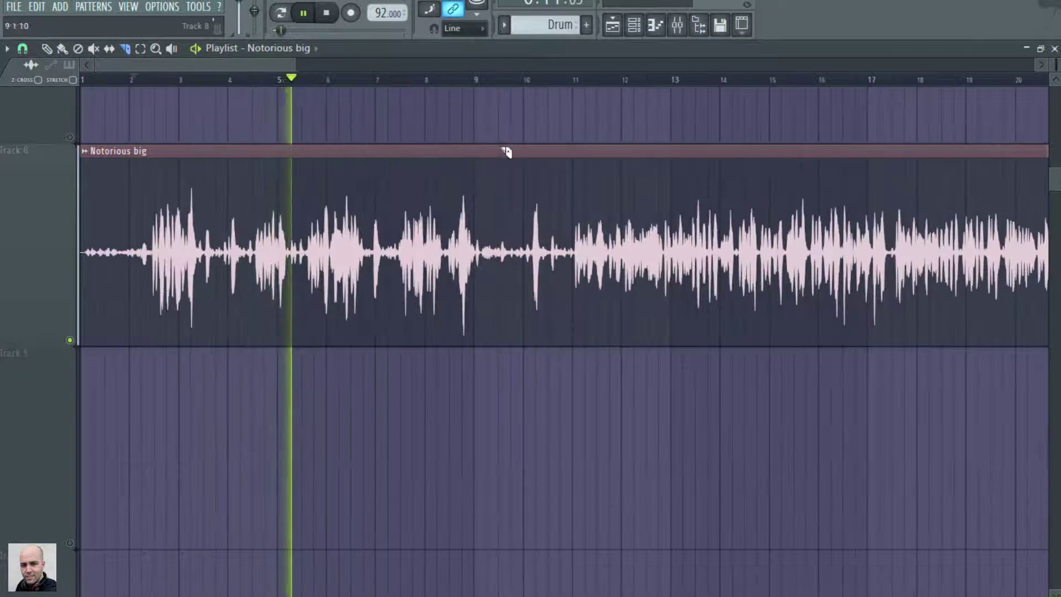
left_click(559, 80)
left_click_drag(228, 66, 283, 66)
left_click_drag(350, 66, 291, 66)
left_click_drag(303, 66, 270, 66)
left_click(485, 80)
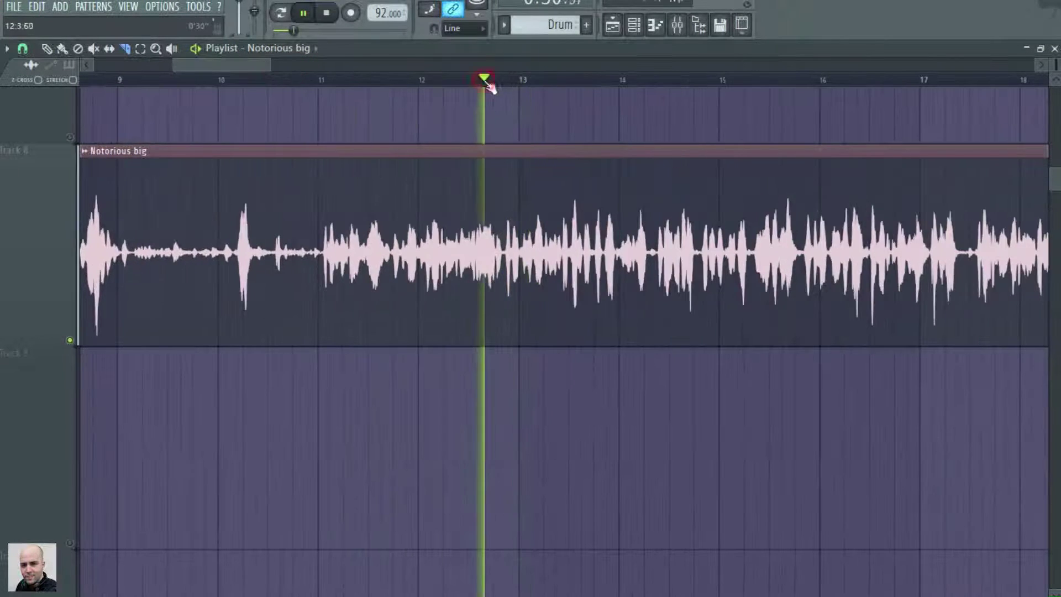
left_click_drag(484, 80, 505, 82)
Step: Slice the Notorious big clip just before bar 13 and delete everything ahead of the cut
key("space")
left_click_drag(501, 196, 501, 298)
left_click(47, 49)
right_click(271, 202)
key("space")
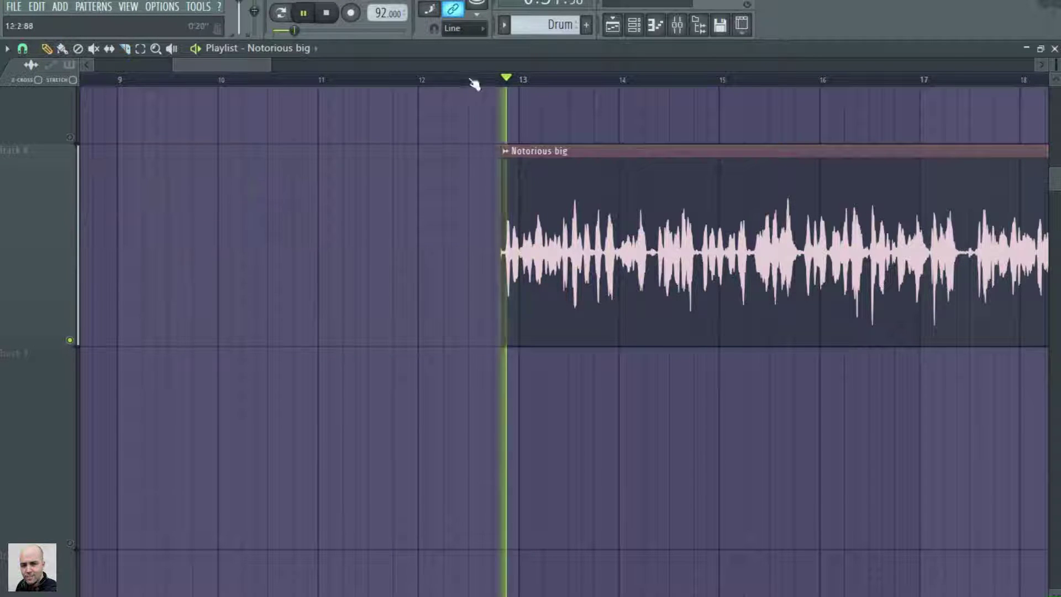
left_click(474, 82)
Step: Play the vocal's new beginning and slice it after the first phrase, in the first half of bar 13
left_click(126, 49)
key("space")
key("space")
key("space")
left_click_drag(551, 222, 555, 342)
left_click(47, 49)
Step: Shift the rest of the vocal to just before bar 14 and slightly extend the end of the first phrase
left_click(749, 220)
key("space")
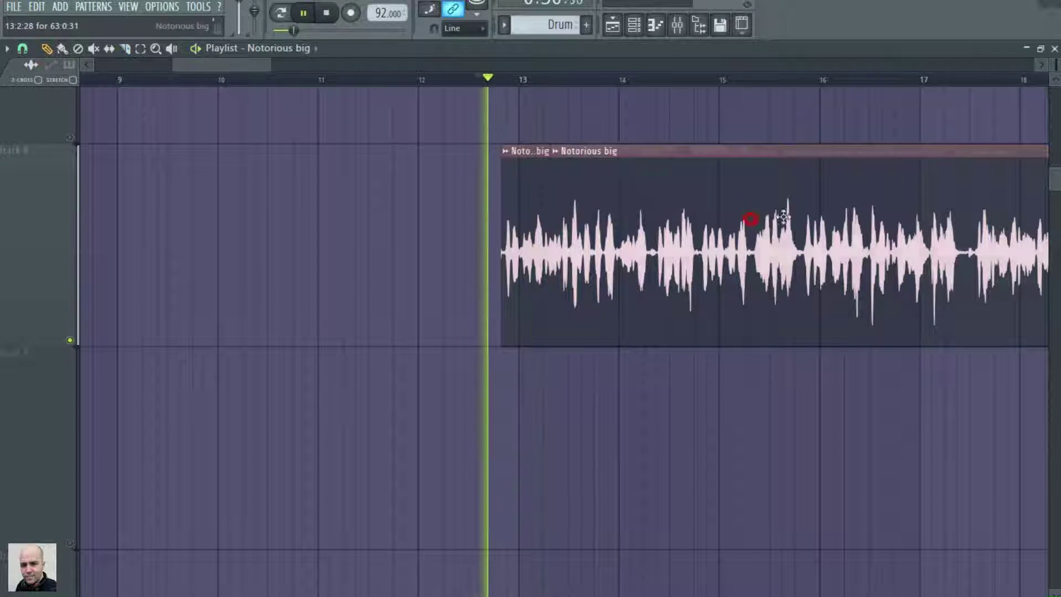
left_click_drag(783, 217, 801, 216)
key("space")
left_click_drag(551, 208, 561, 209)
key("space")
left_click_drag(174, 66, 213, 66)
left_click_drag(227, 66, 221, 67)
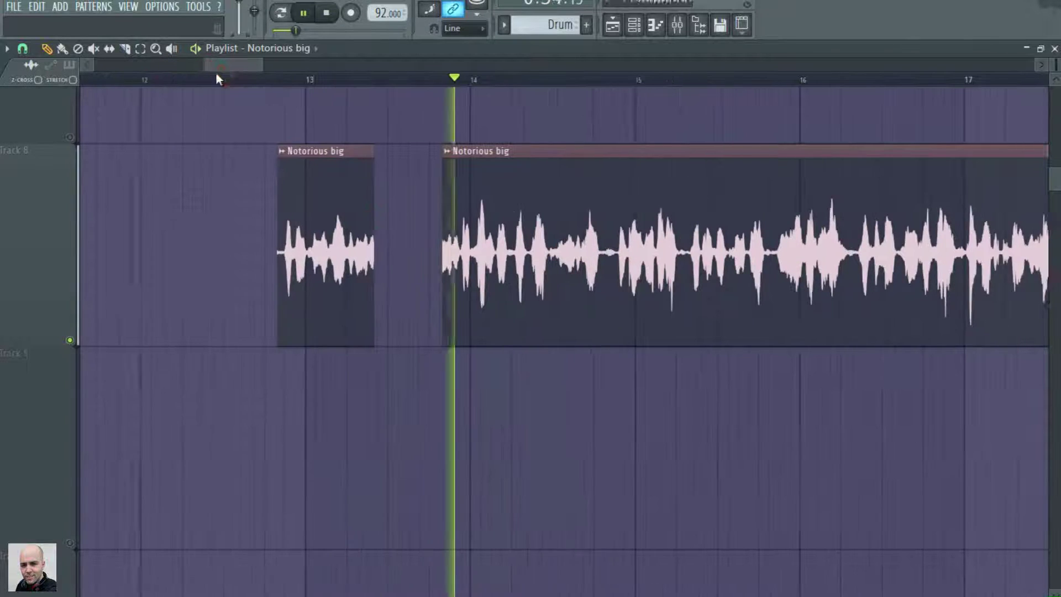
Step: Trim the end of the first phrase and cut the start of the remaining vocal back to just before bar 15
key("space")
key("space")
left_click_drag(379, 208, 372, 213)
key("space")
key("space")
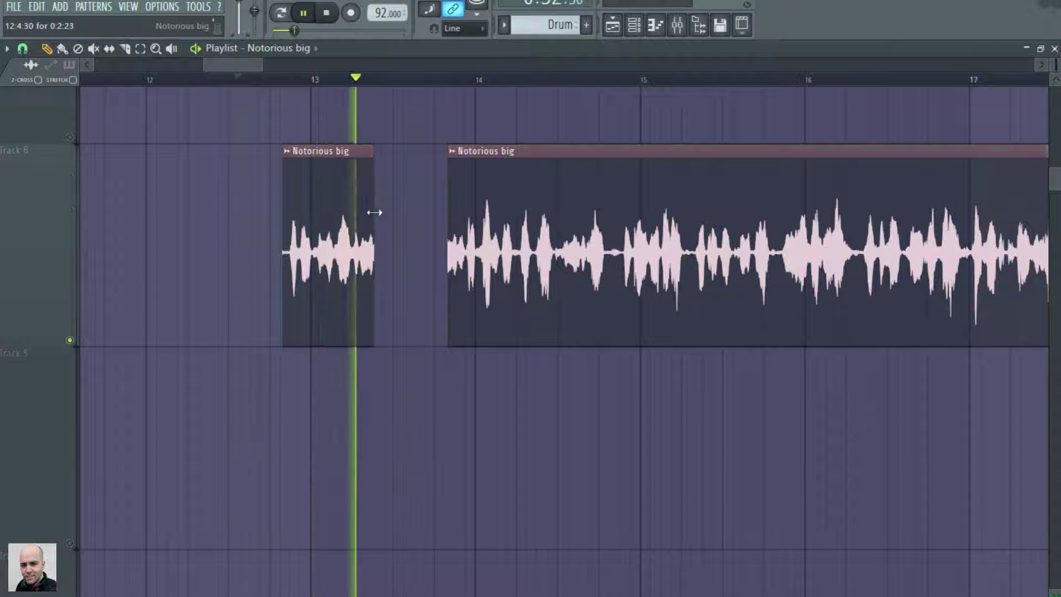
left_click_drag(446, 229, 620, 217)
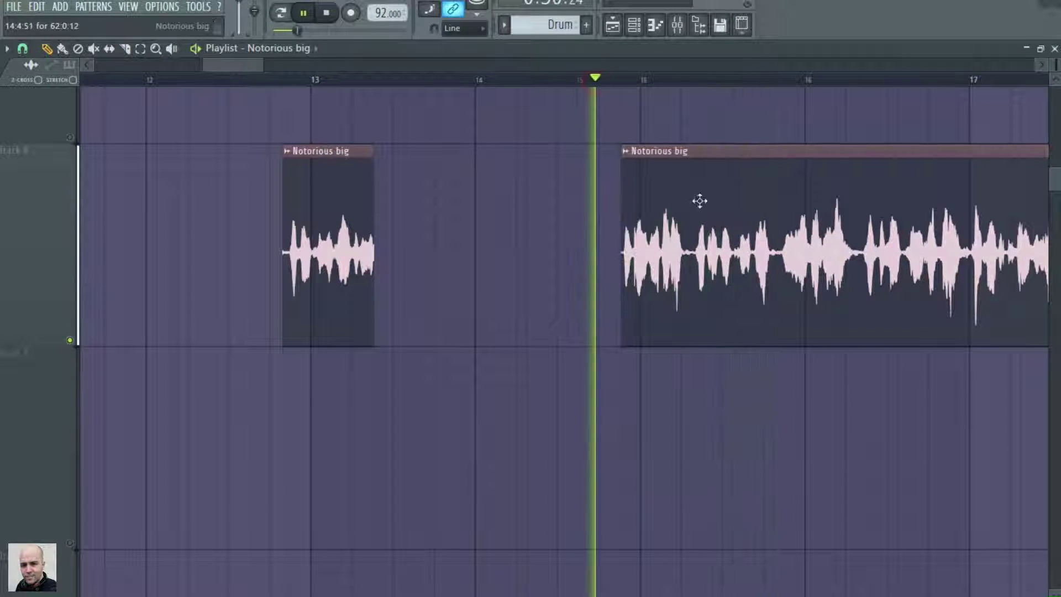
Step: Slice the remaining vocal in the first half of bar 15 and move the cut phrase to just before bar 14
left_click(605, 80)
left_click(124, 50)
left_click_drag(691, 299, 691, 352)
left_click(613, 80)
left_click(47, 50)
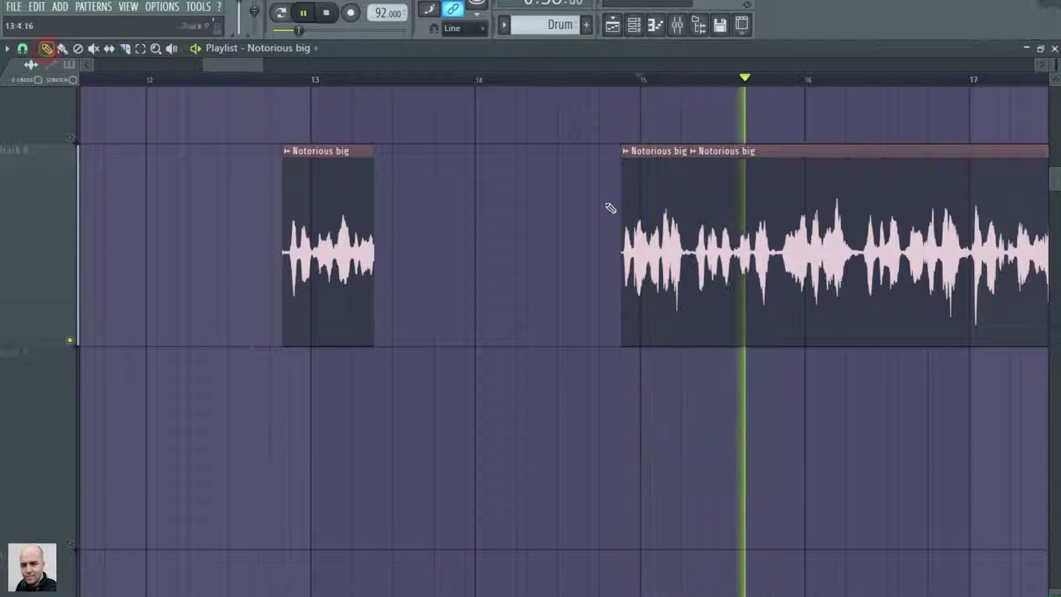
left_click_drag(636, 221, 467, 221)
Step: Slice the remaining vocal near the end of bar 15 and move the cut phrase to the middle of bar 14
left_click(680, 80)
key("space")
key("space")
left_click(125, 49)
left_click_drag(778, 310, 778, 362)
key("space")
left_click(46, 49)
left_click_drag(702, 232, 584, 232)
Step: Trim the start of the remaining vocal and move it back to the second half of bar 15, checking by playback
key("space")
left_click_drag(778, 251, 858, 251)
left_click_drag(887, 166, 770, 166)
key("space")
key("space")
key("space")
key("space")
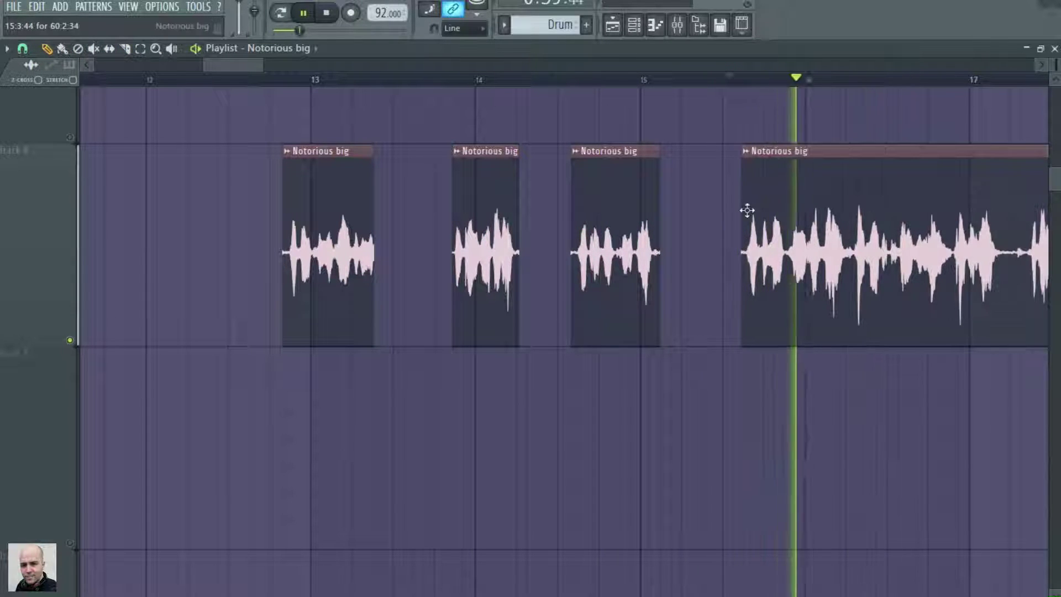
left_click_drag(746, 207, 751, 205)
key("space")
key("space")
Step: Slice the remaining vocal just before bar 17 and shift the part after the cut to the start of bar 17
left_click(125, 49)
key("space")
key("space")
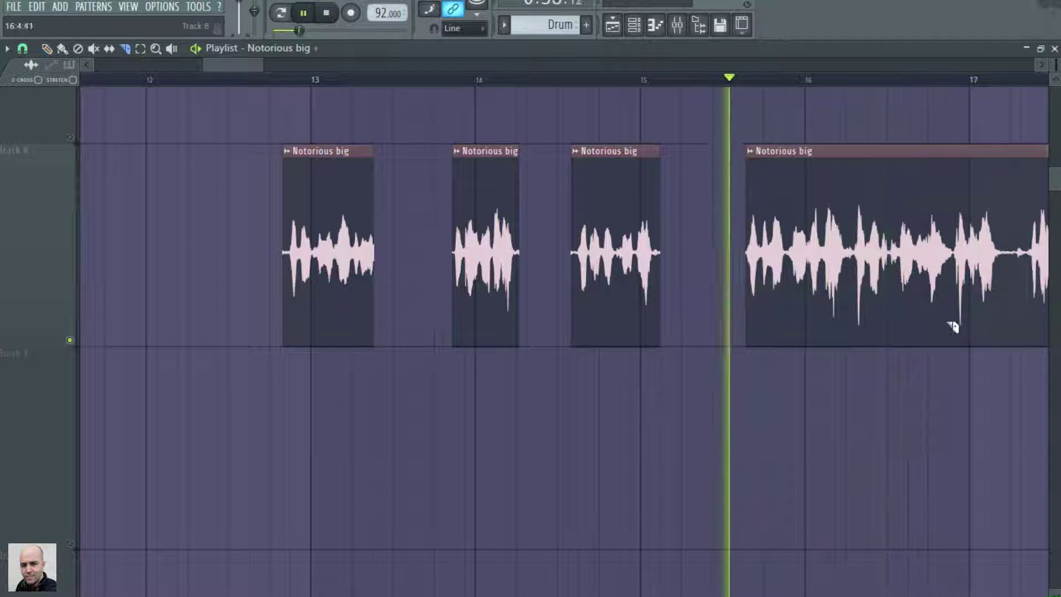
left_click_drag(953, 321, 953, 367)
key("space")
key("space")
left_click(47, 49)
left_click_drag(986, 199, 1008, 199)
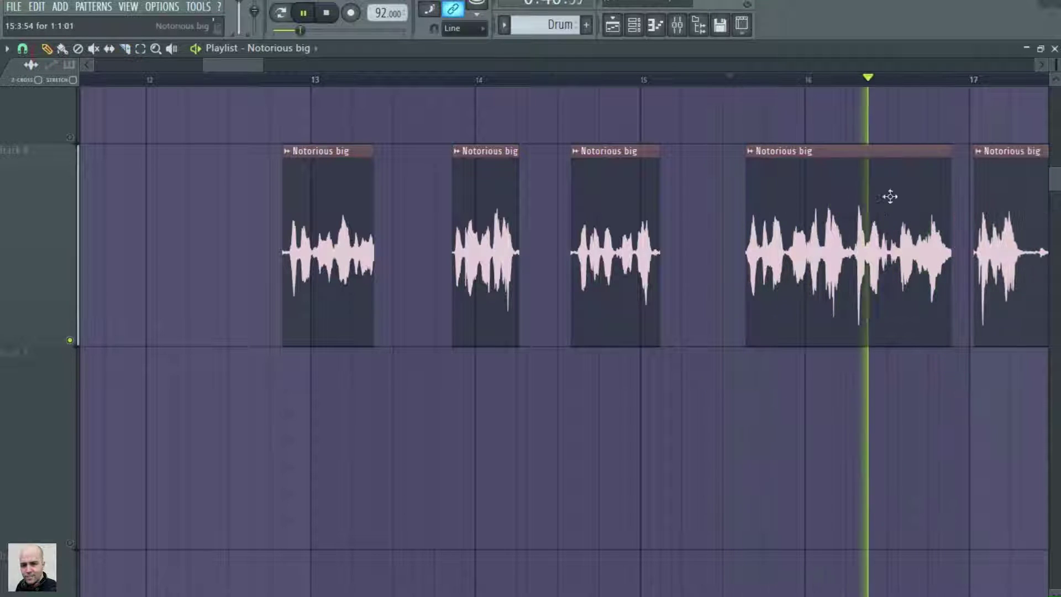
Step: Move the fourth phrase about a quarter bar earlier within bar 15 and play it back
left_click_drag(755, 164, 716, 164)
key("space")
key("space")
Step: Slice the remaining vocal near the end of bar 18 and delete the piece between bar 17 and the cut
scroll(730, 66, "down", 2)
left_click(710, 80)
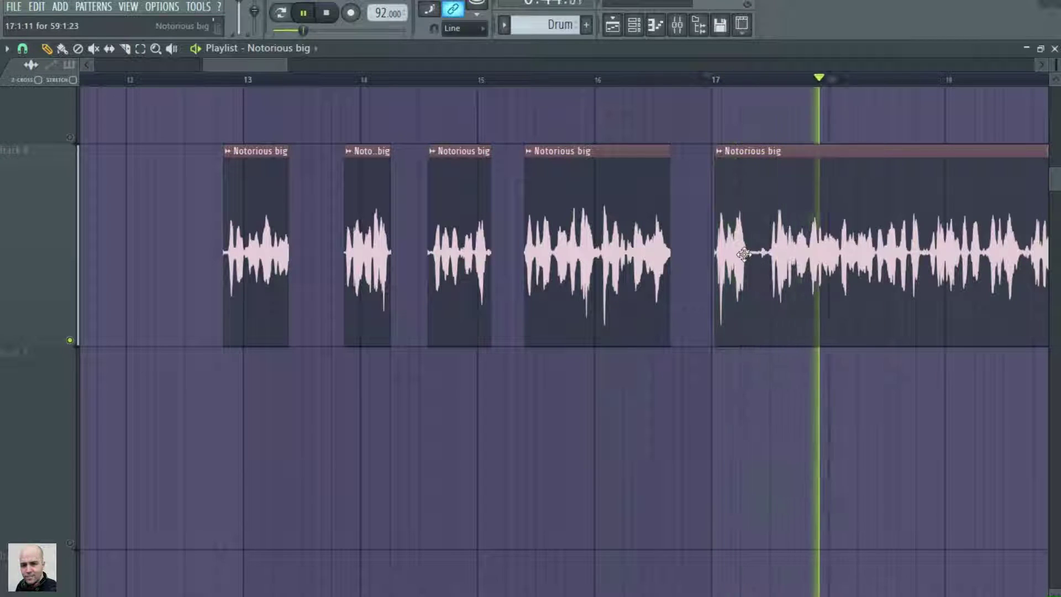
left_click(126, 49)
key("space")
left_click_drag(923, 361, 925, 195)
right_click(823, 230)
Step: Slice the vocal after the phrase in the first half of bar 19 and delete everything following it
left_click(909, 79)
key("space")
left_click_drag(263, 67, 368, 72)
key("space")
left_click_drag(476, 353, 476, 210)
left_click(47, 50)
key("space")
right_click(531, 221)
Step: Move the last phrase back to the first half of bar 17, closer to the other phrases
left_click_drag(407, 69, 391, 68)
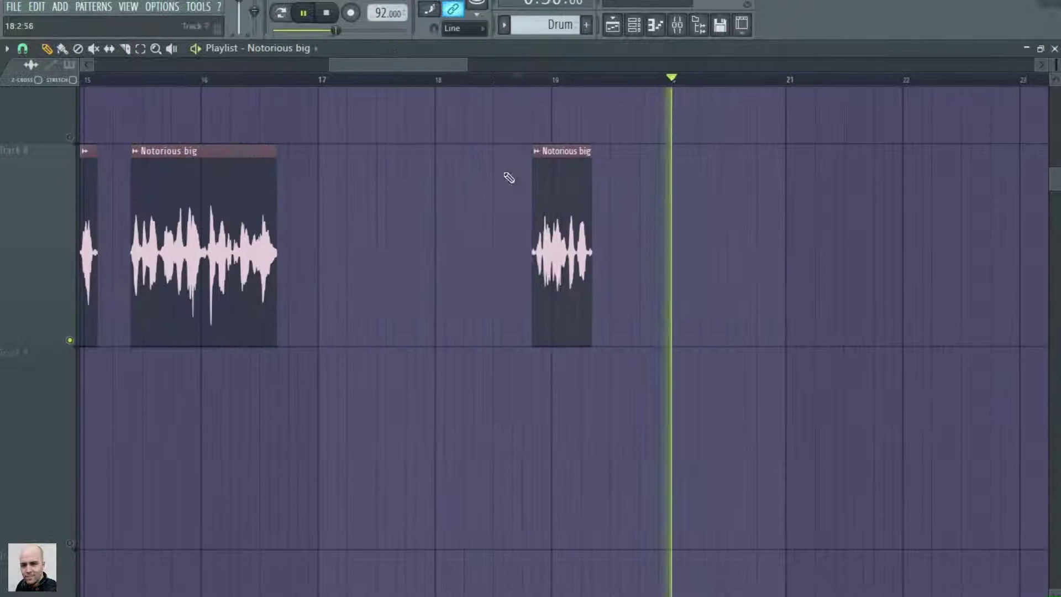
key("space")
left_click_drag(552, 174, 376, 174)
left_click_drag(397, 68, 349, 66)
Step: Respace the five vocal phrases so they start early in bar 12, mid bar 13, early bar 14, and mid bars 15 and 17
scroll(451, 67, "down", 2)
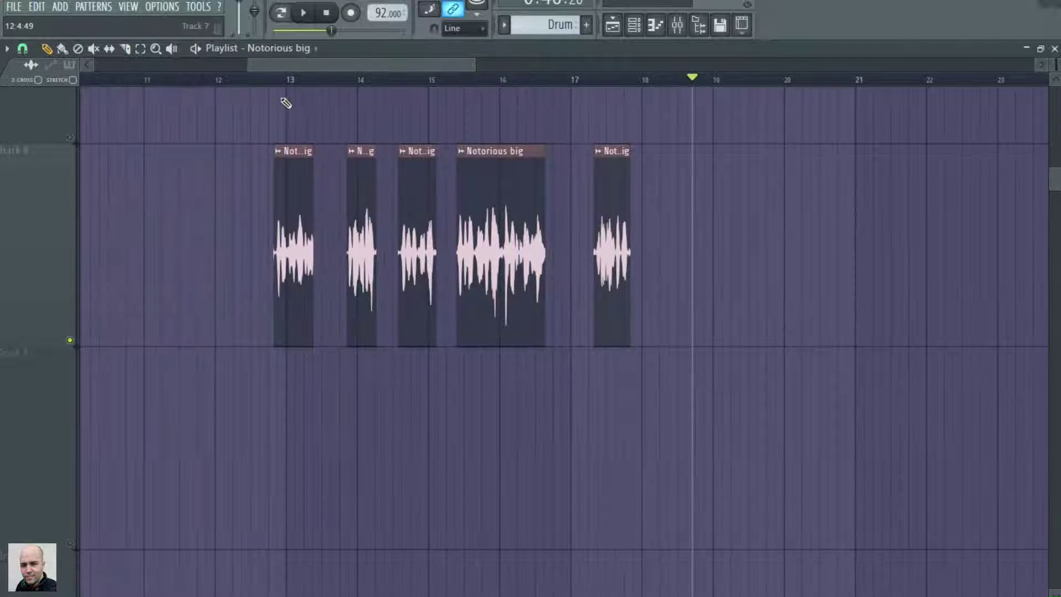
left_click_drag(294, 201, 251, 201)
left_click_drag(364, 201, 334, 200)
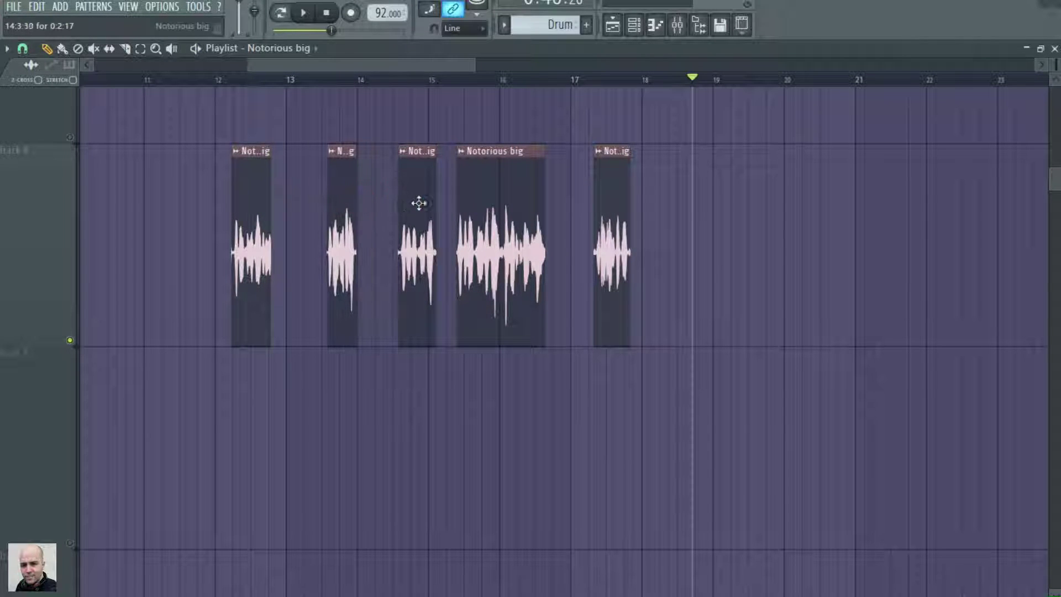
left_click_drag(419, 203, 405, 203)
left_click_drag(496, 203, 493, 204)
left_click_drag(624, 192, 643, 188)
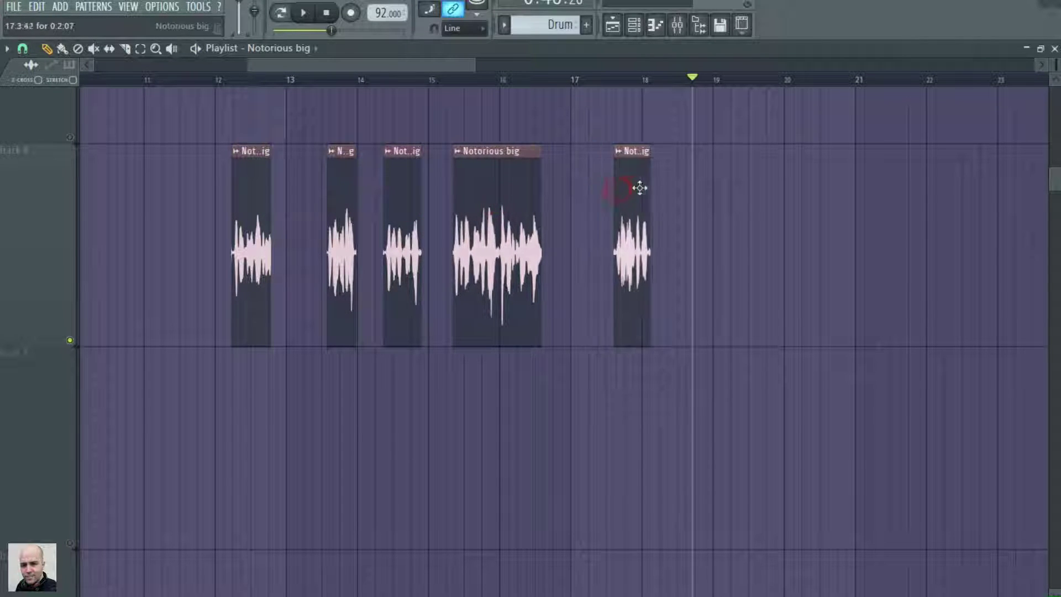
left_click_drag(506, 186, 529, 186)
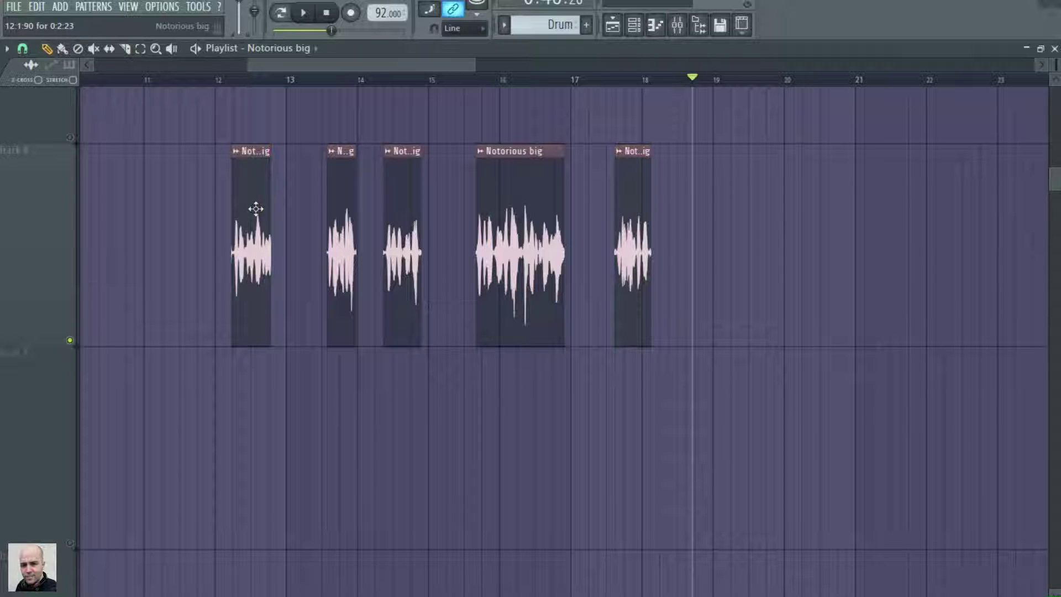
Step: Route the Notorious big vocal to mixer track 9 and rename that mixer insert SCRATCH
left_click_drag(1056, 65, 1056, 71)
left_click(224, 80)
double_click(248, 197)
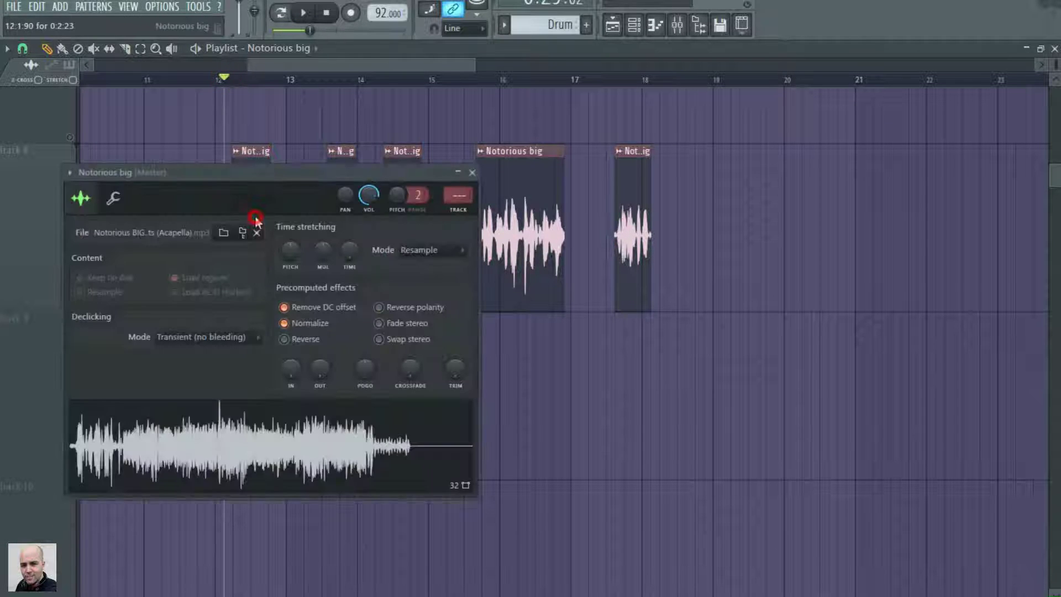
left_click_drag(461, 194, 462, 185)
key("F2")
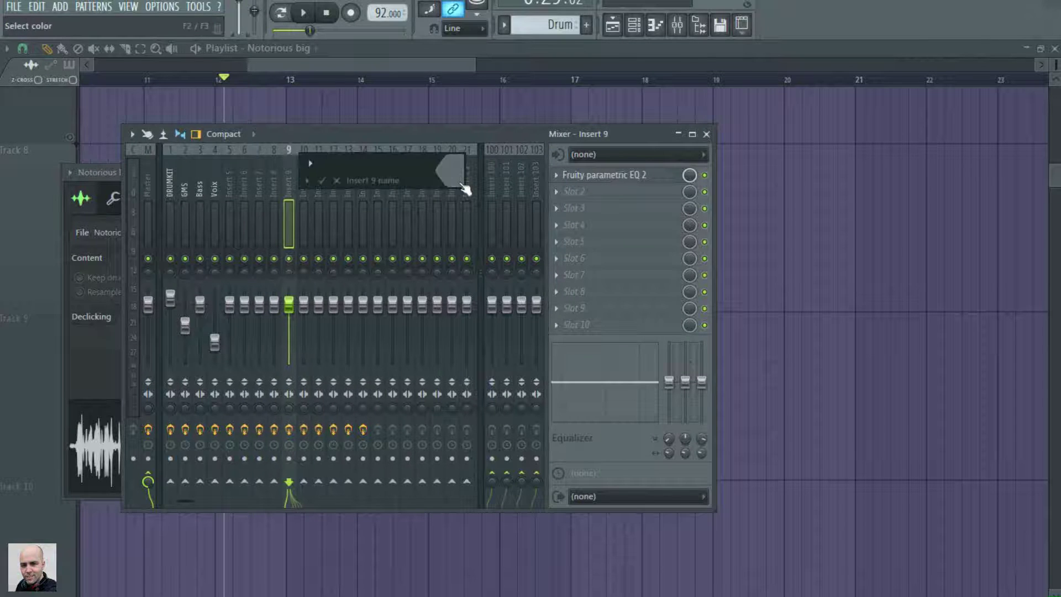
type("SCRATCH")
key("Return")
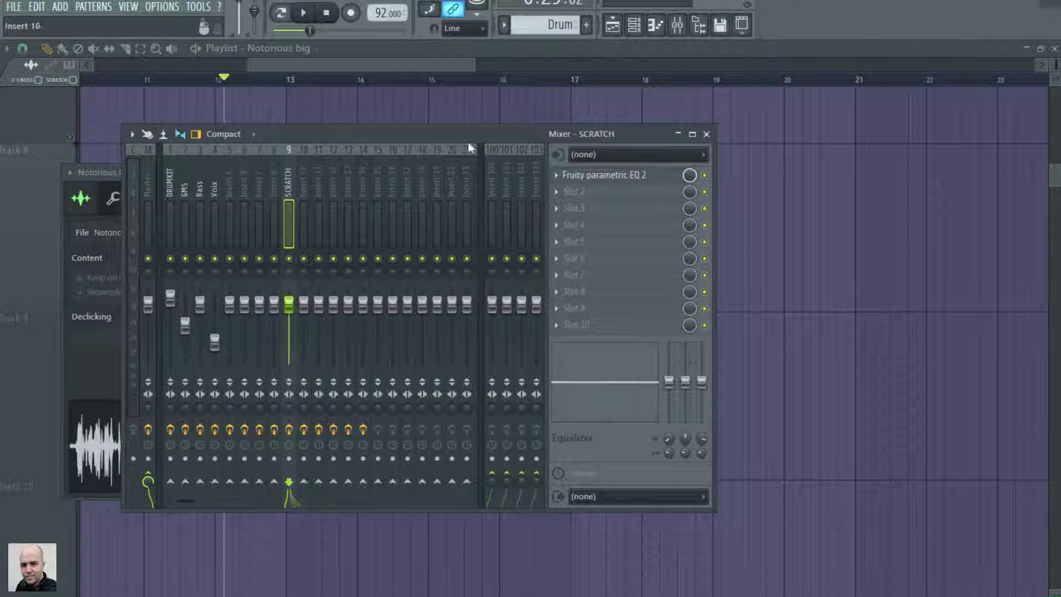
Step: Replace the parametric EQ in the first effect slot of the SCRATCH insert with Gross Beat and close the mixer
left_click(552, 176)
mouse_move(608, 191)
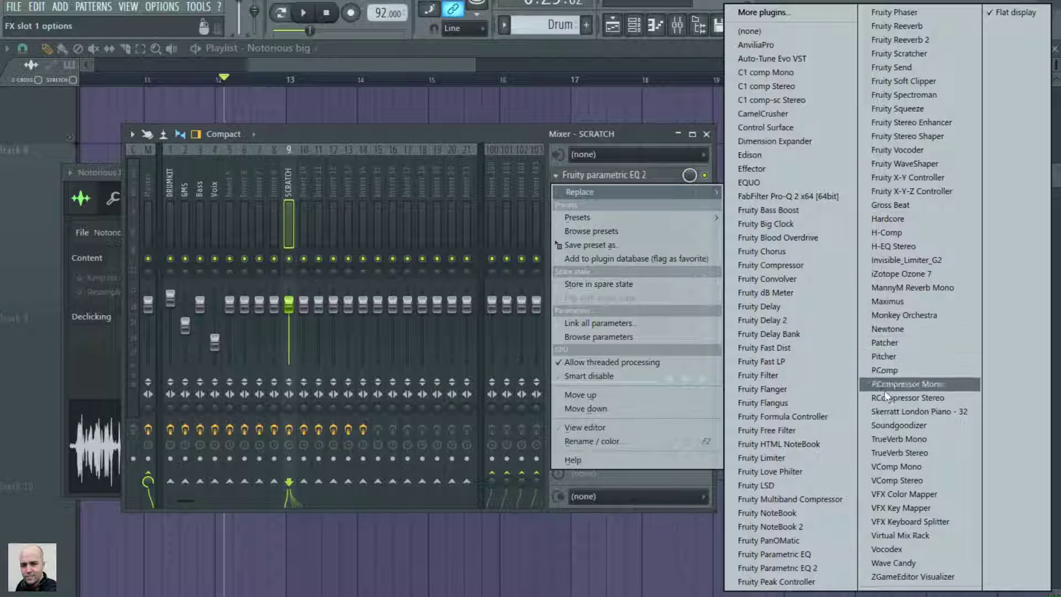
left_click(906, 205)
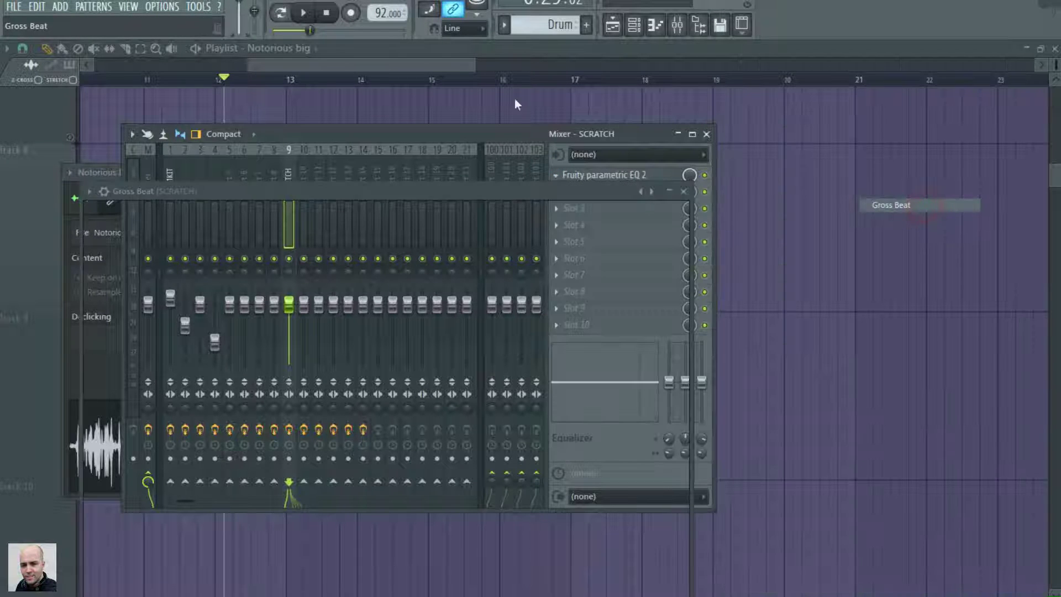
left_click(706, 133)
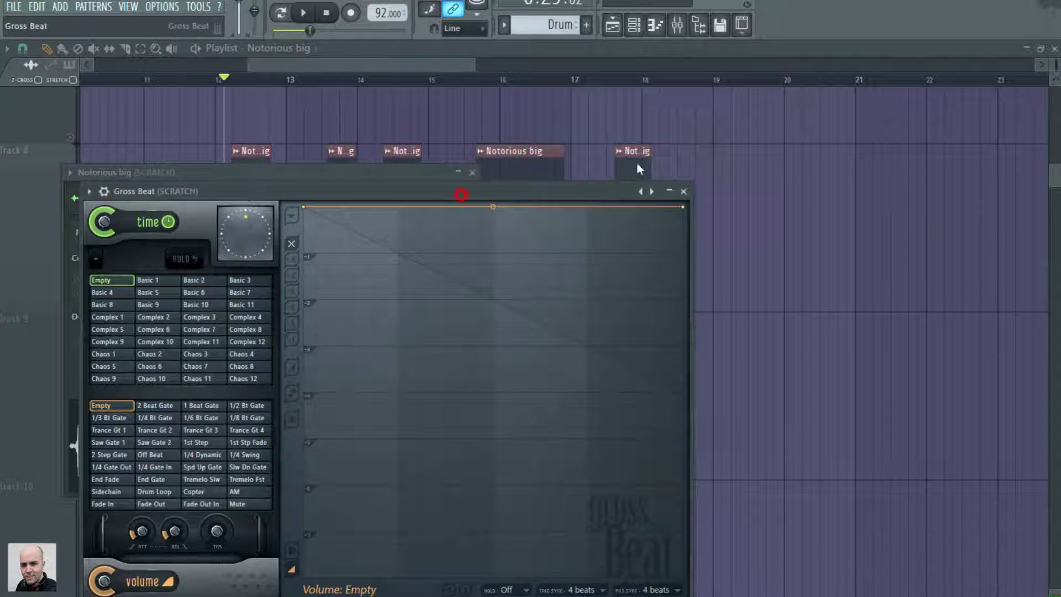
Step: Close the vocal's channel settings and place the Gross Beat window clear of the first vocal phrases
mouse_move(320, 188)
left_mouse_down()
mouse_move(665, 149)
mouse_move(657, 145)
left_mouse_up()
left_click(269, 174)
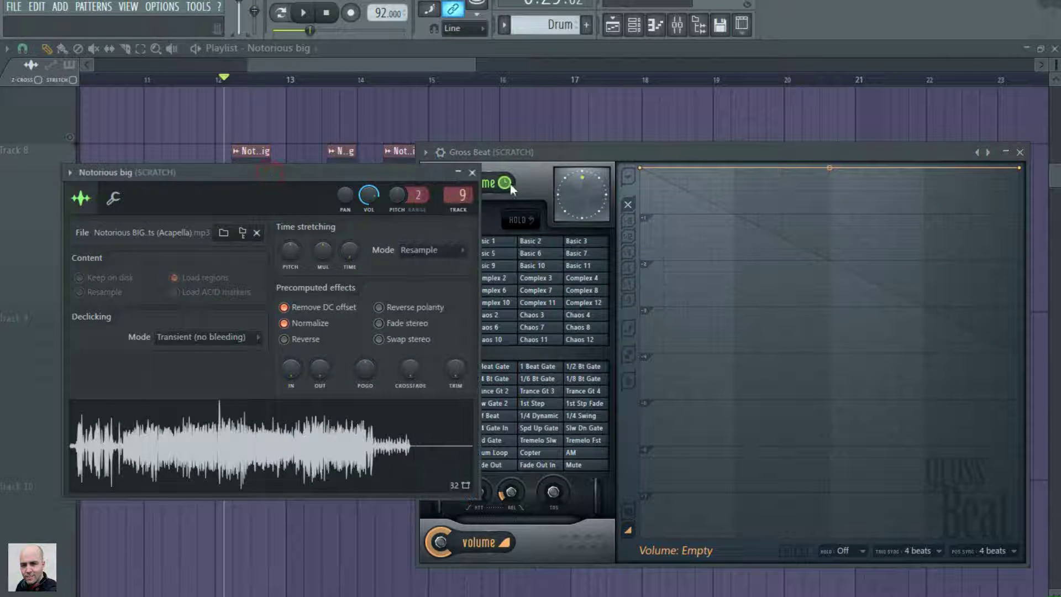
left_click(477, 171)
left_click(558, 152)
left_click_drag(558, 152, 517, 146)
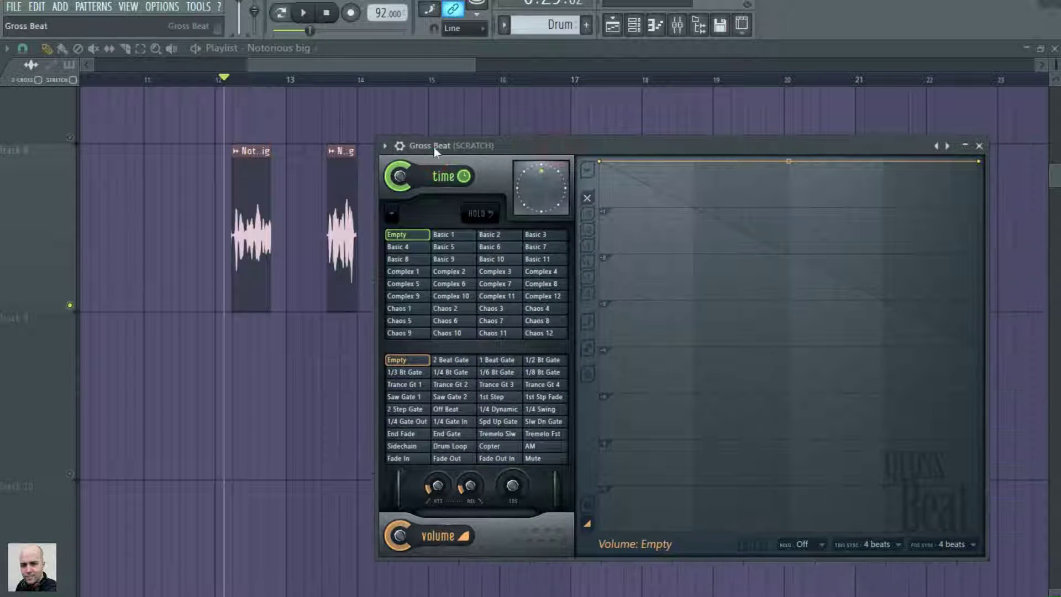
Step: Load the Turntablist preset in Gross Beat and shift its window away from the vocal clips
right_click(948, 147)
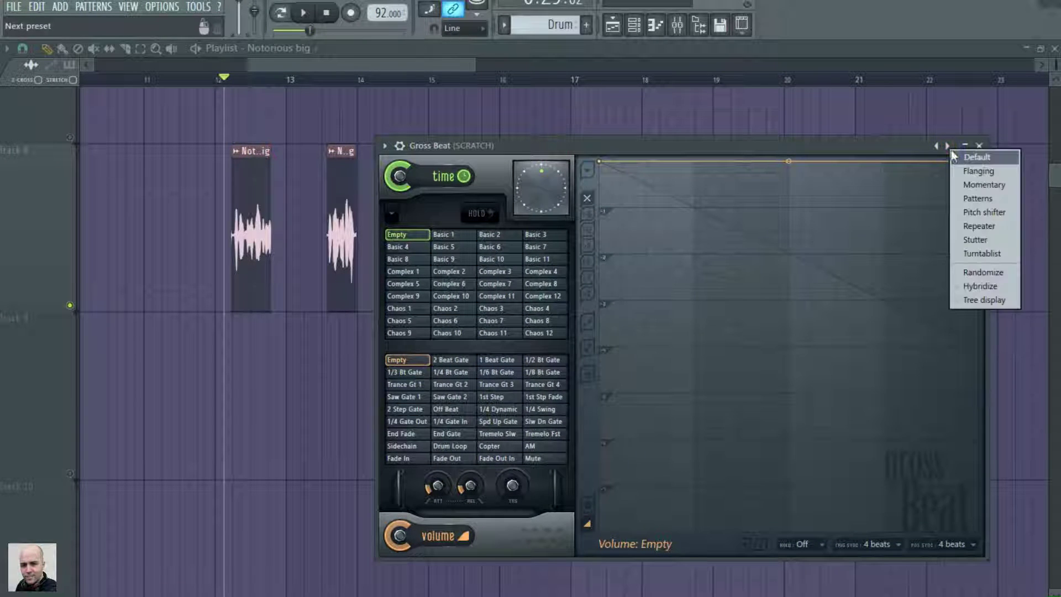
left_click(999, 254)
left_click_drag(714, 132, 717, 133)
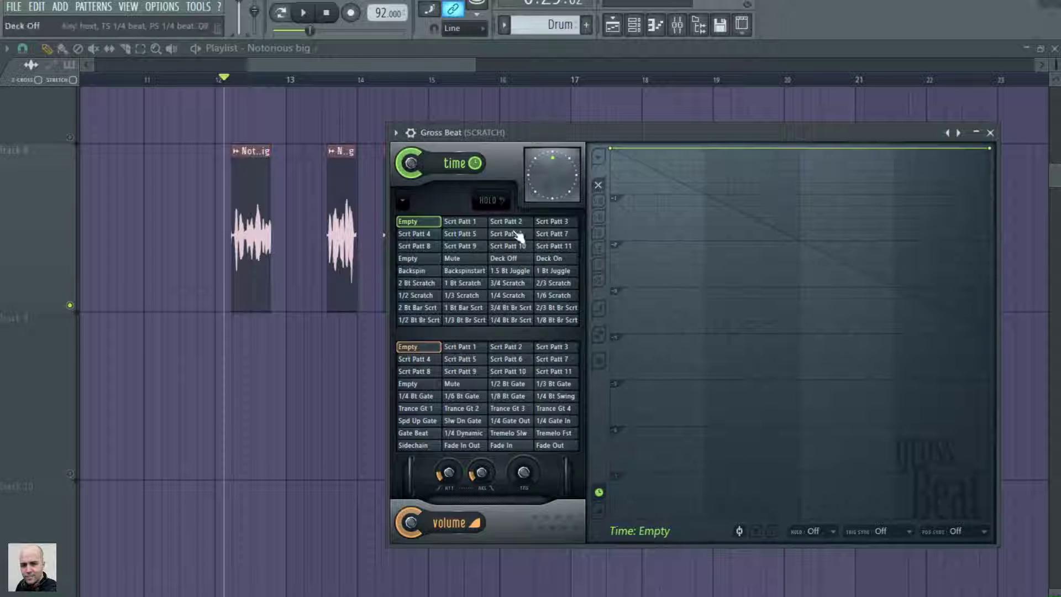
left_click_drag(491, 154, 615, 156)
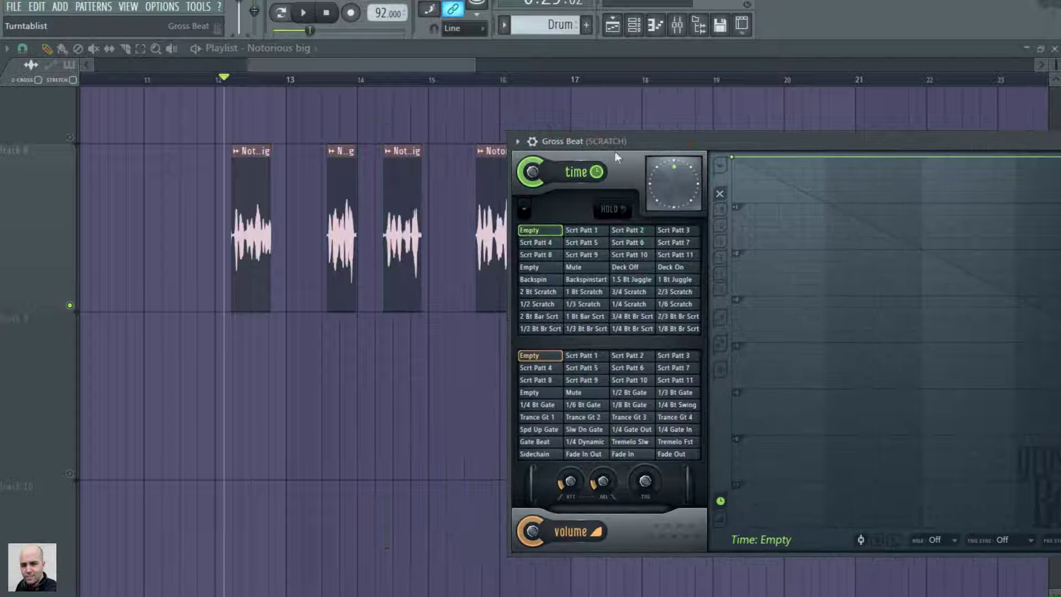
Step: Audition the vocal phrases from just before bar 12 through Gross Beat's Scrt Patt 4 pattern, following playback in the playlist
left_click(203, 80)
left_click(1054, 48)
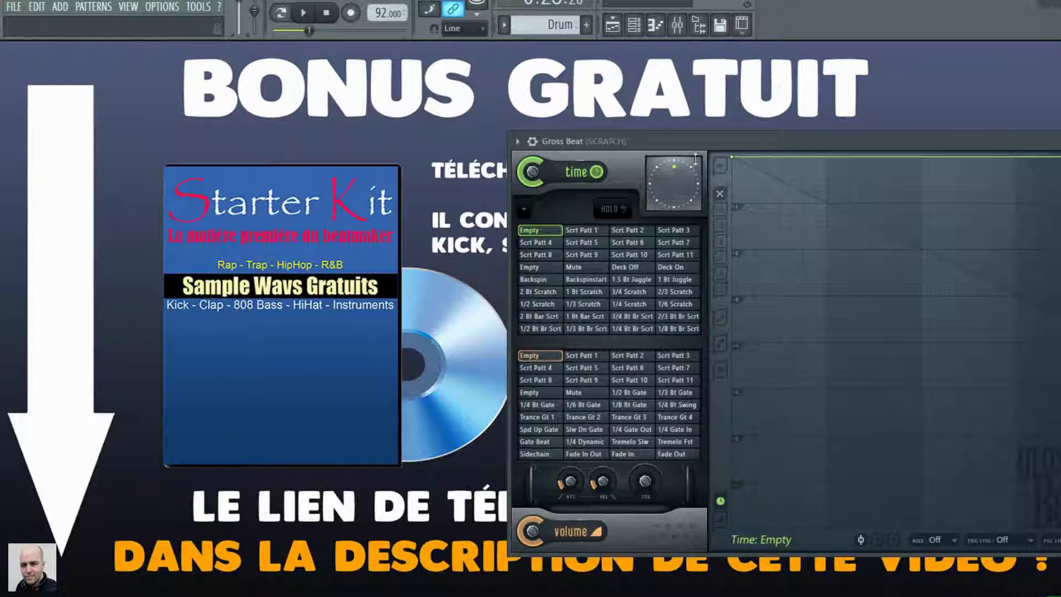
left_click_drag(742, 141, 608, 116)
left_click(409, 218)
key("space")
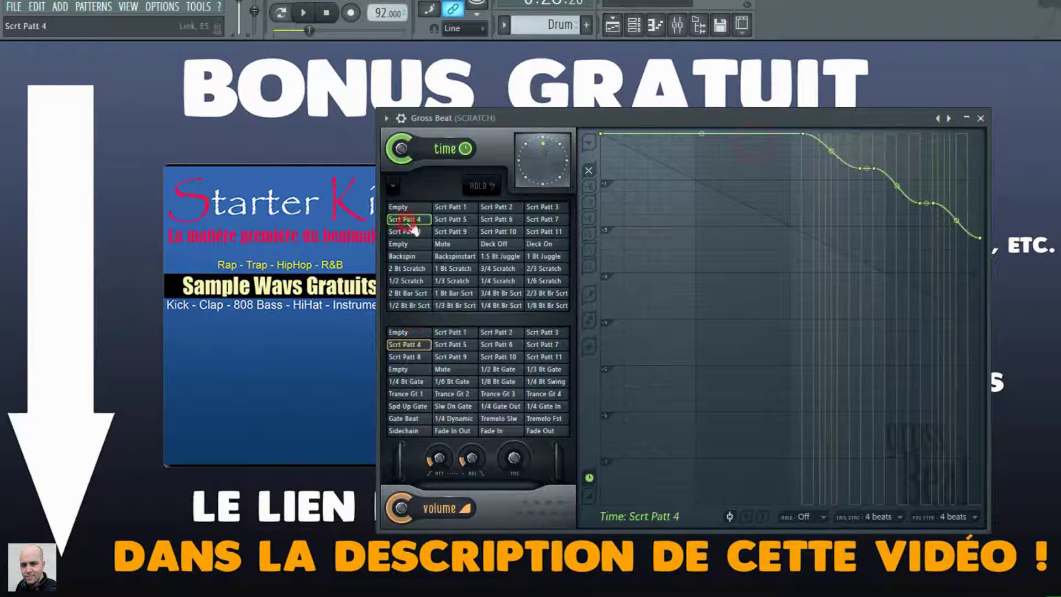
left_click(612, 25)
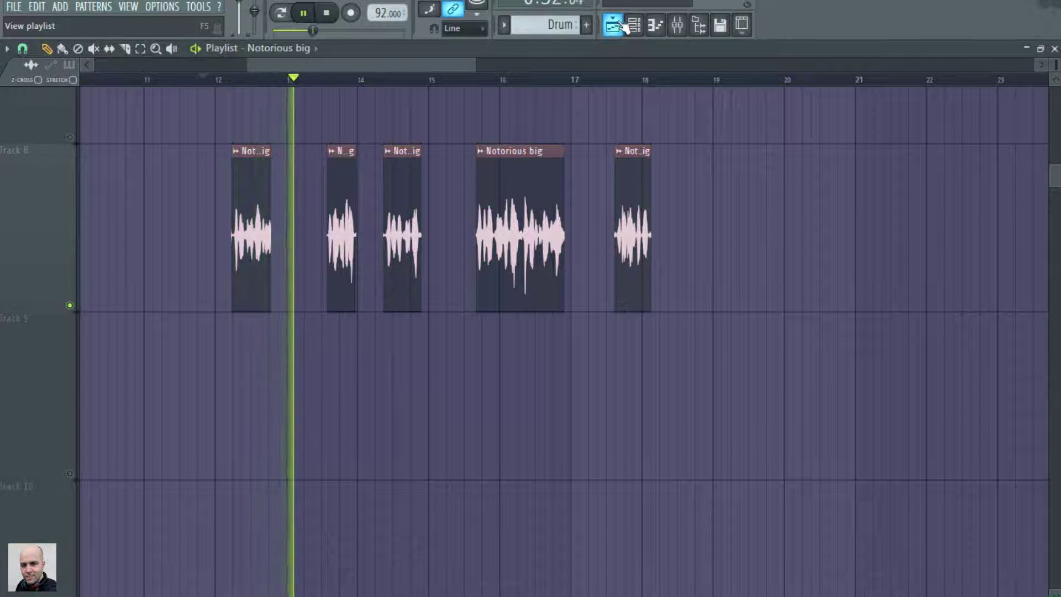
left_click(635, 26)
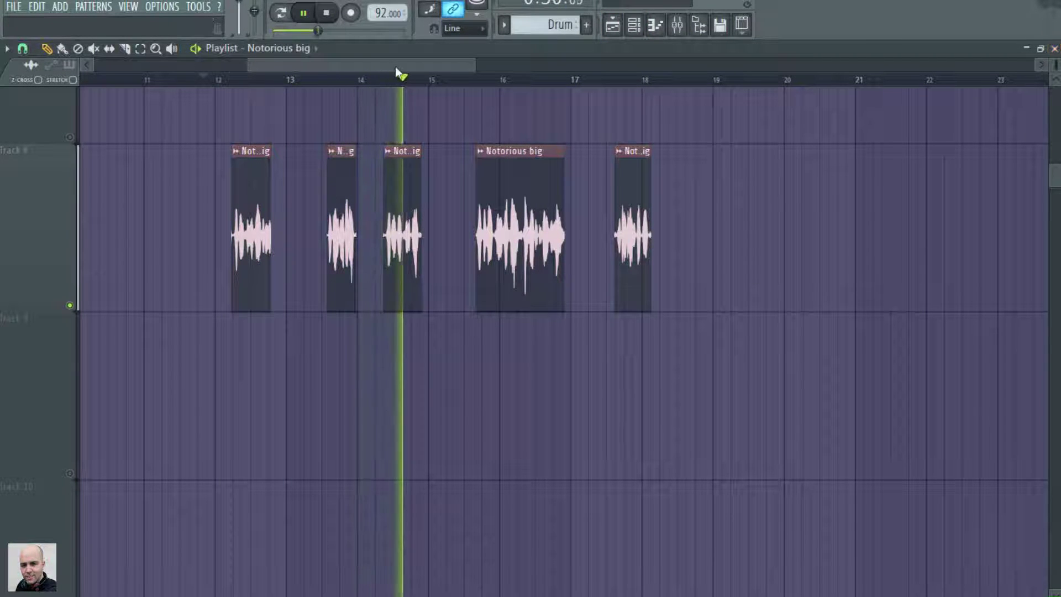
key("space")
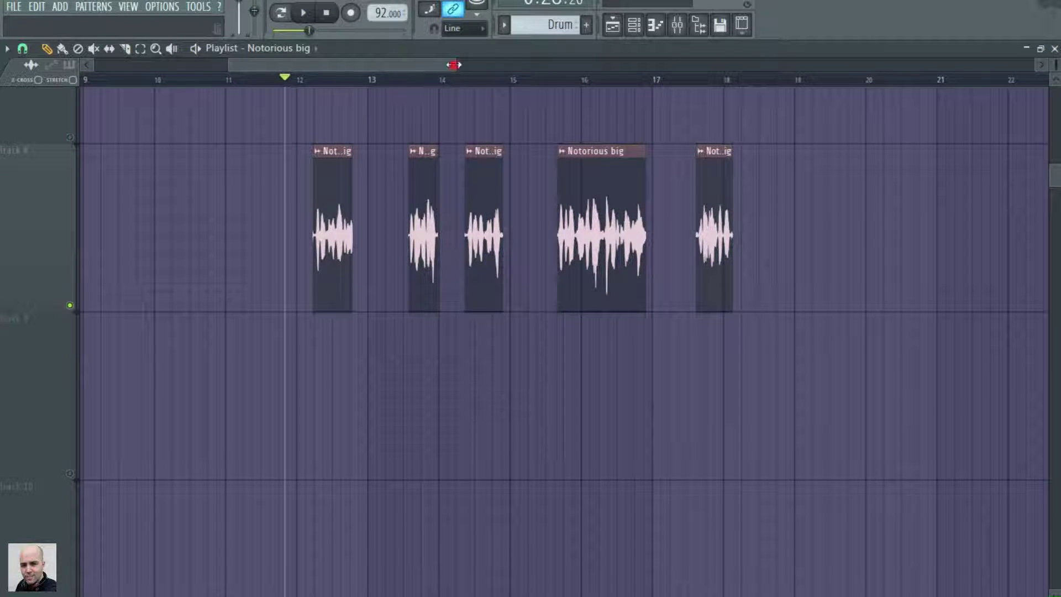
Step: Set the playlist snap to Line with the bars from 1 to 23 in view
left_click_drag(454, 65, 399, 64)
left_click_drag(226, 69, 104, 82)
left_click_drag(262, 66, 476, 66)
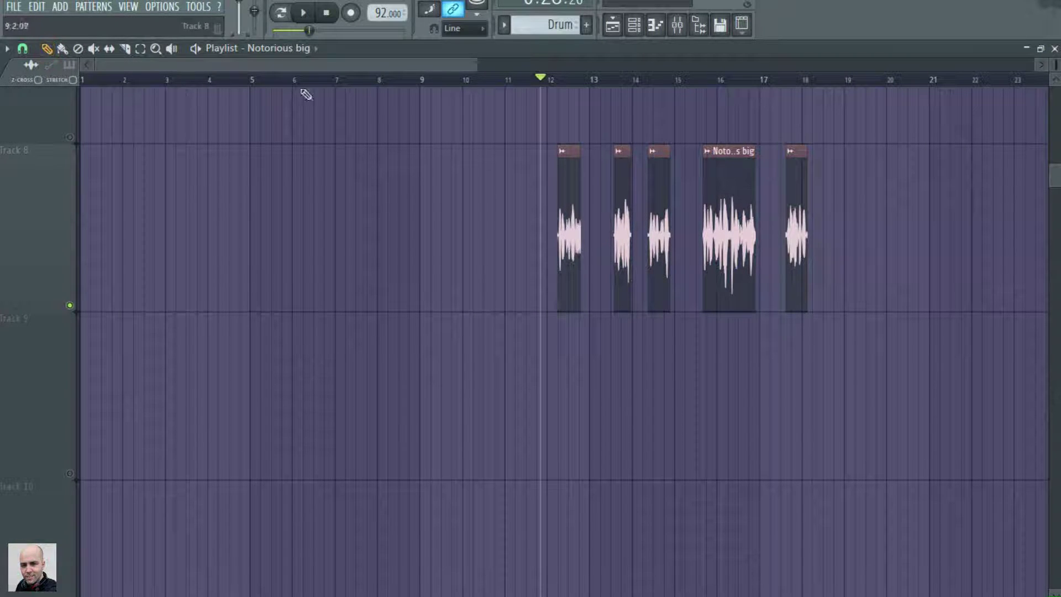
left_click(21, 51)
left_click(33, 86)
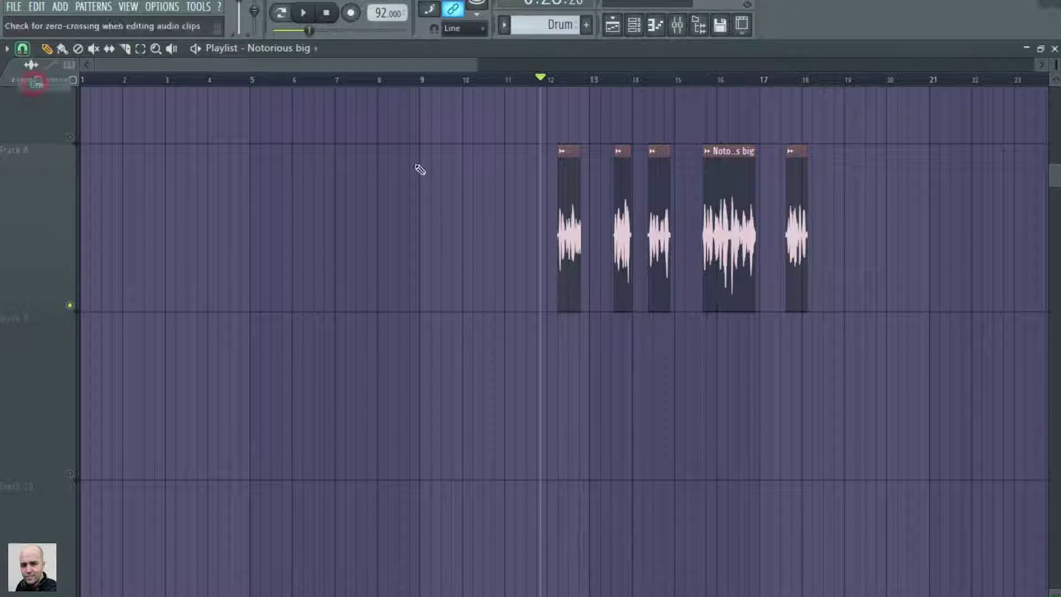
Step: Align the first four vocal phrases to the starts of bars 12, 13, 14 and 15
left_click_drag(563, 227, 600, 204)
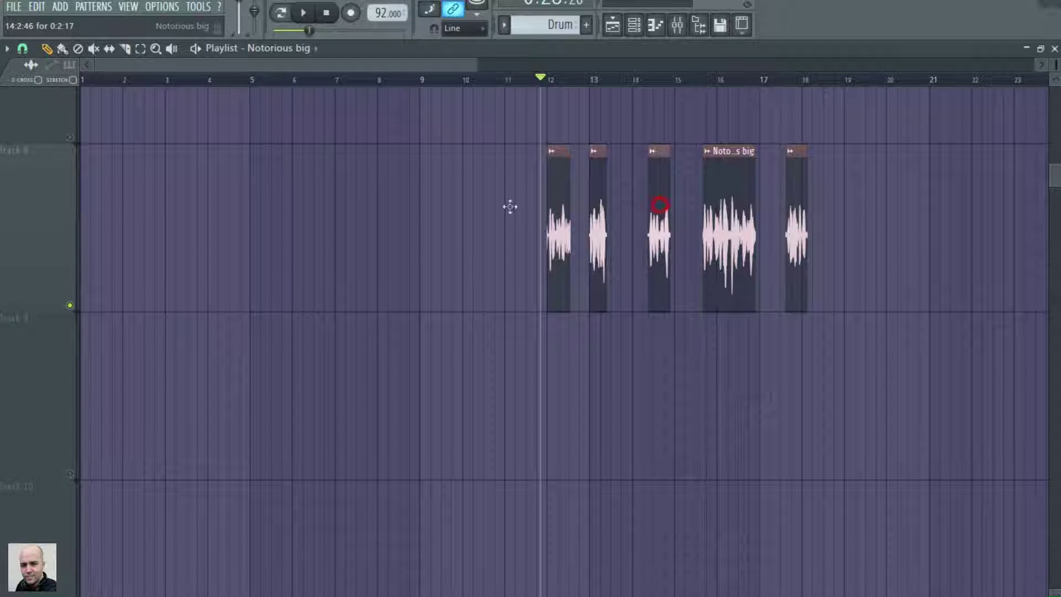
left_click_drag(509, 206, 643, 205)
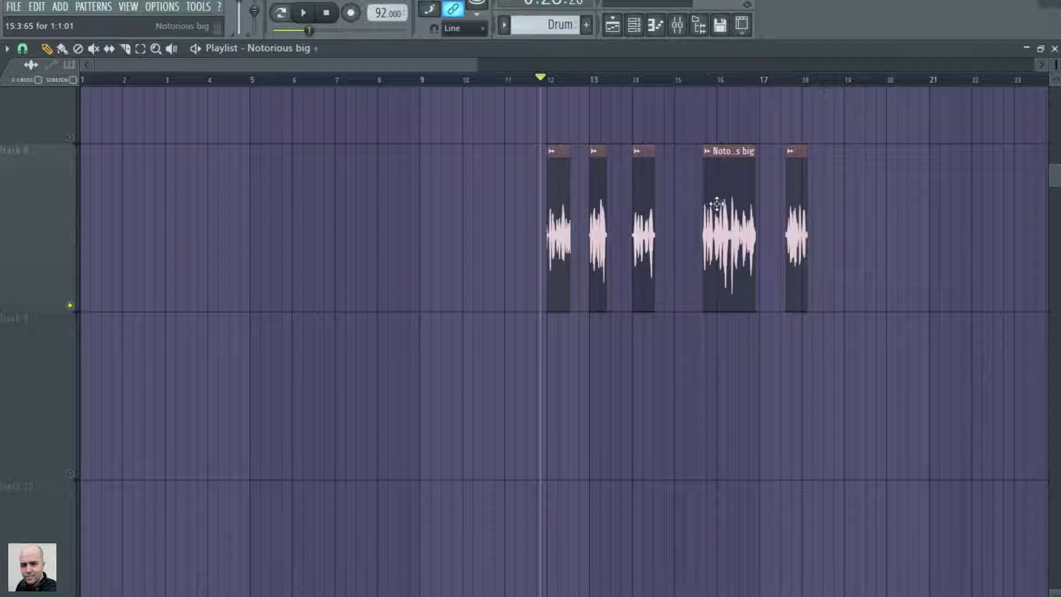
left_click_drag(717, 204, 689, 206)
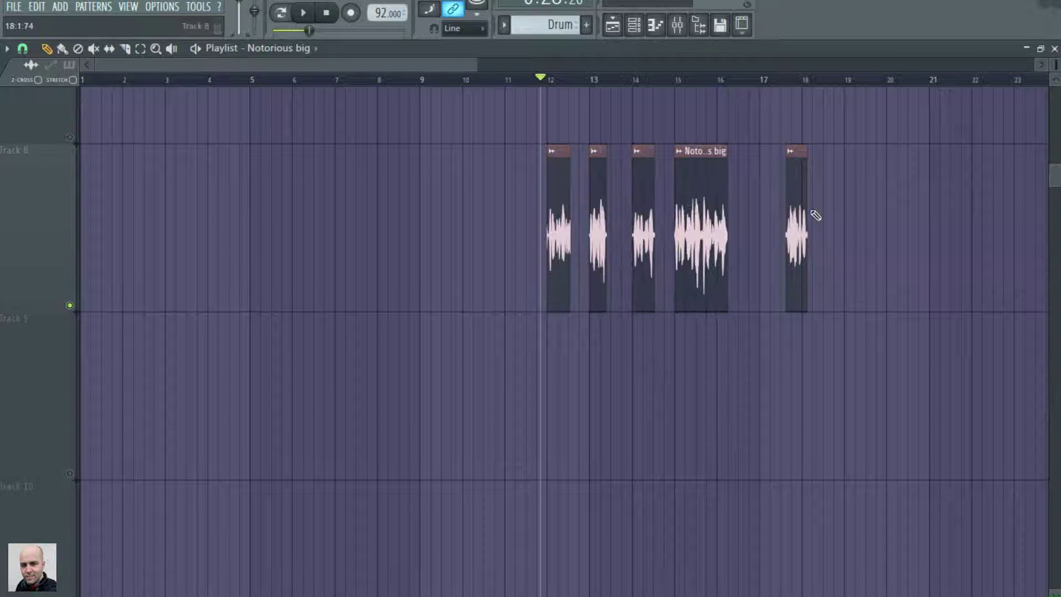
Step: Spread the five vocal phrases so they start exactly on bars 11, 13, 15, 17 and 20
left_click_drag(801, 207, 903, 205)
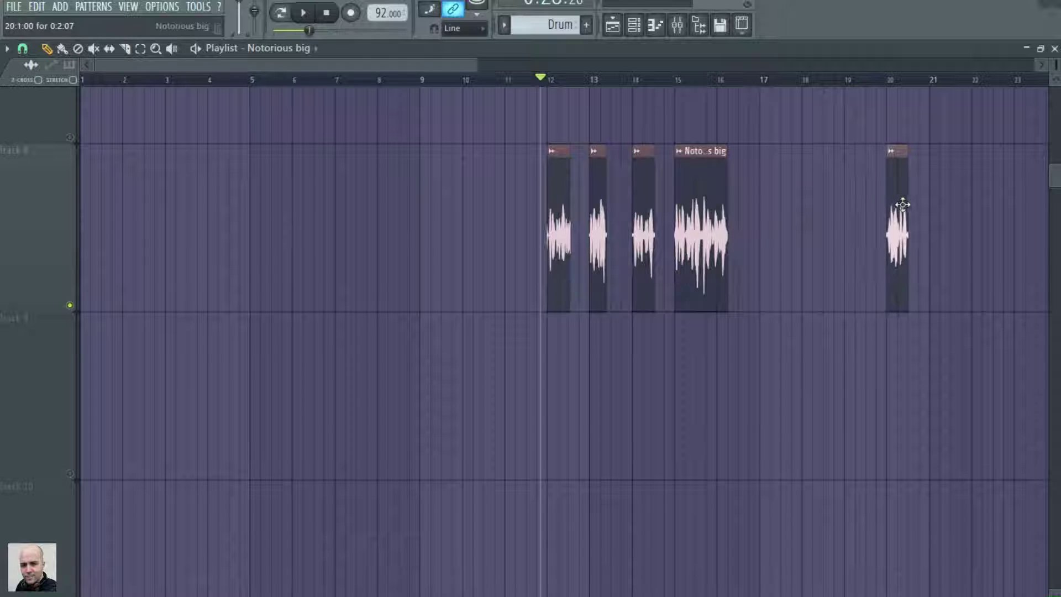
left_click_drag(734, 208, 766, 206)
left_click_drag(651, 208, 693, 209)
left_click_drag(596, 211, 637, 211)
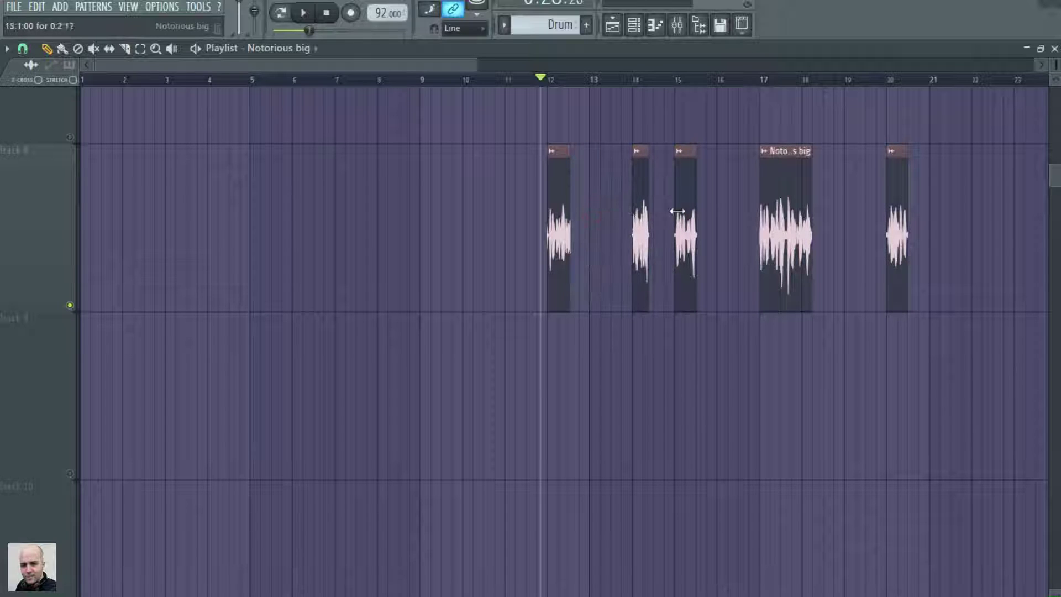
left_click_drag(561, 211, 518, 213)
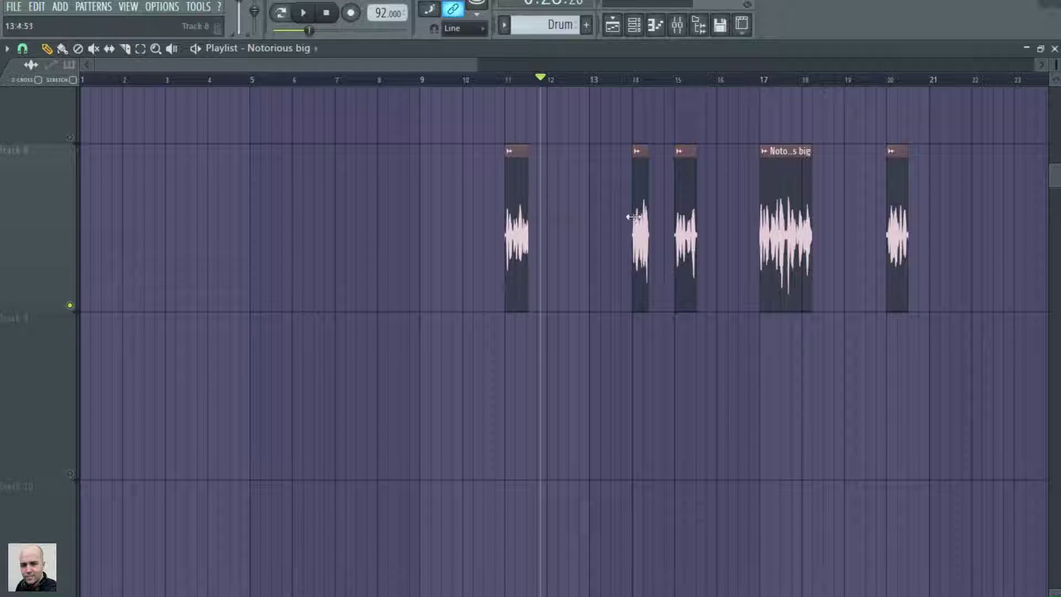
left_click_drag(638, 217, 595, 214)
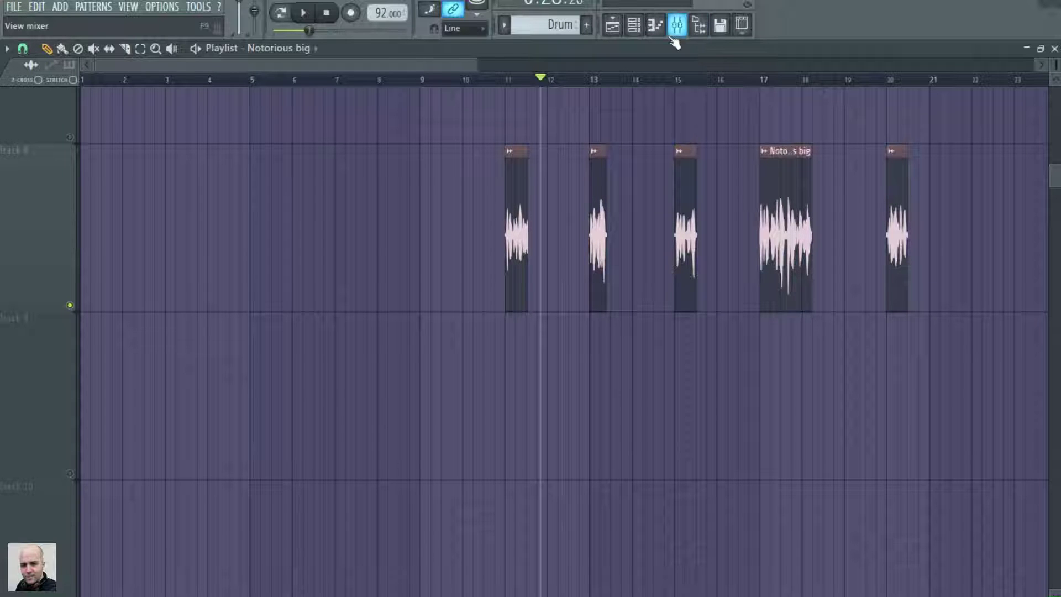
Step: Play the song from just after bar 10 with the playlist closed and apply the Scrt Patt 8 pattern in Gross Beat
left_click(472, 79)
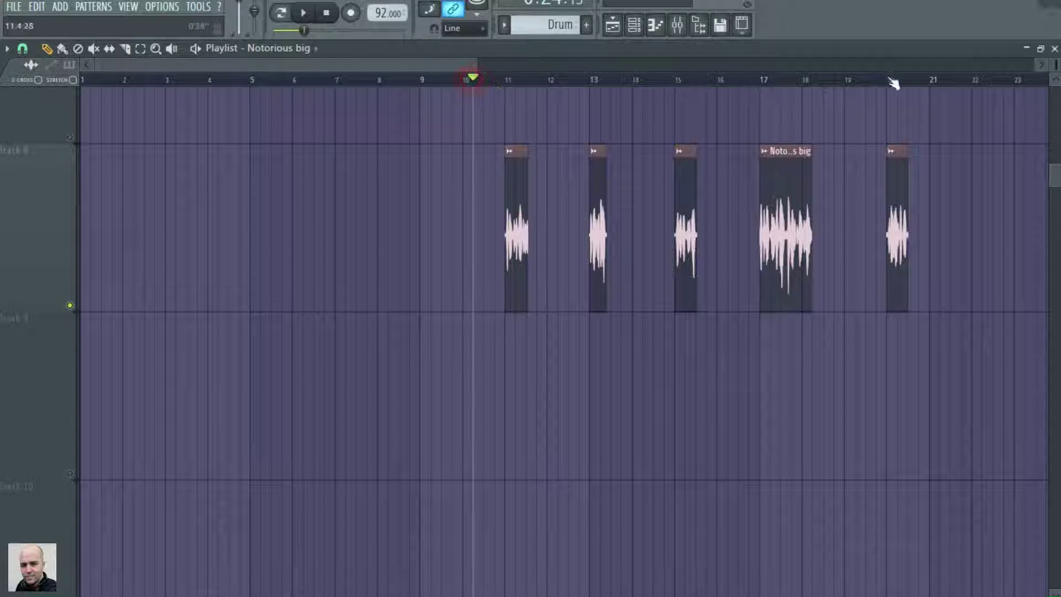
left_click(1055, 50)
key("space")
left_click_drag(814, 115, 687, 74)
left_click(310, 192)
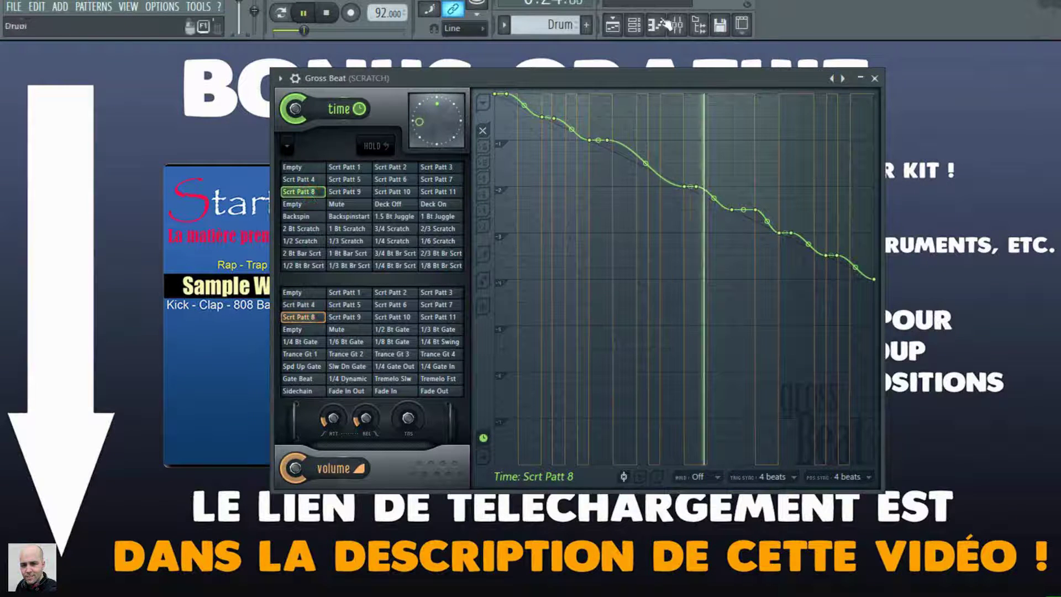